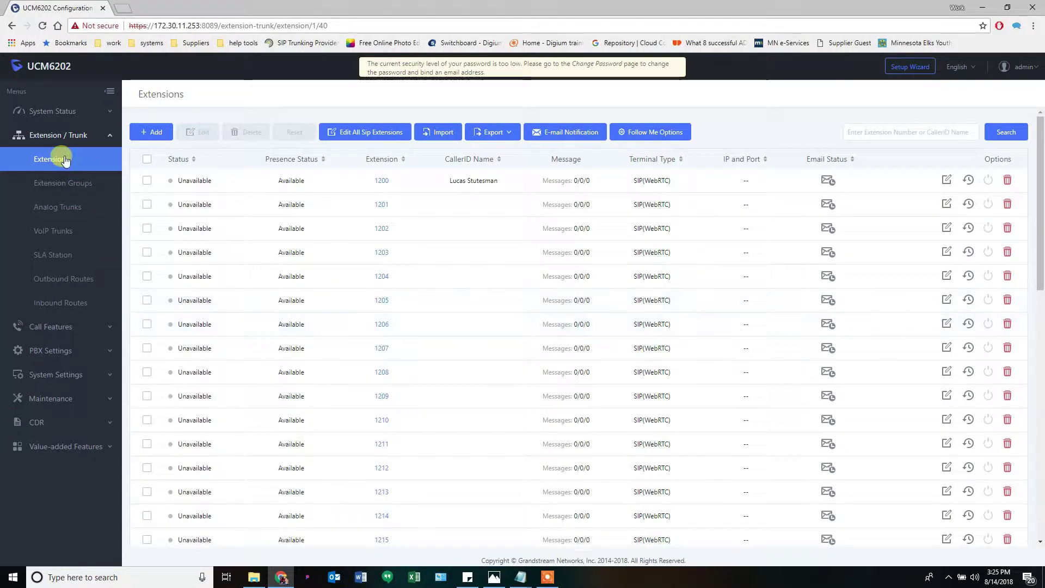
Open the Ring Groups page from the Call Features section of the sidebar
left_click(52, 328)
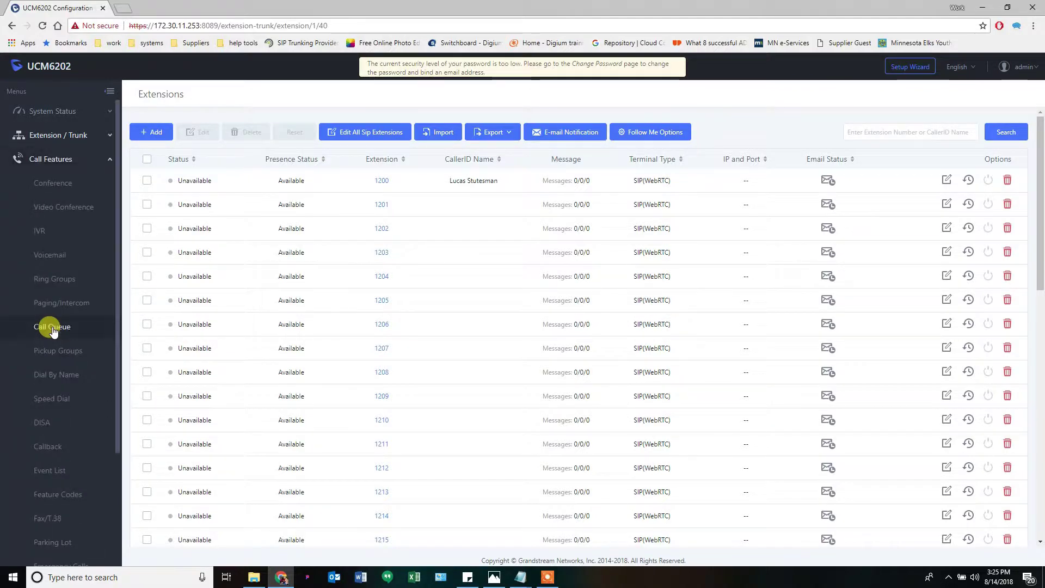
left_click(55, 279)
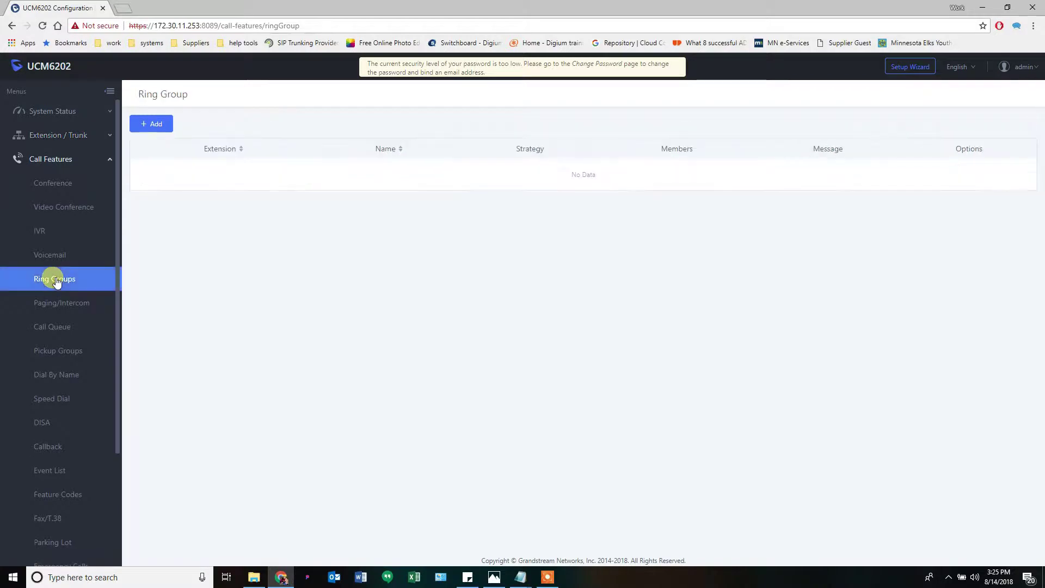
Start a new ring group named RG1, checking the Set up UCM.png call-flow plan
left_click(155, 123)
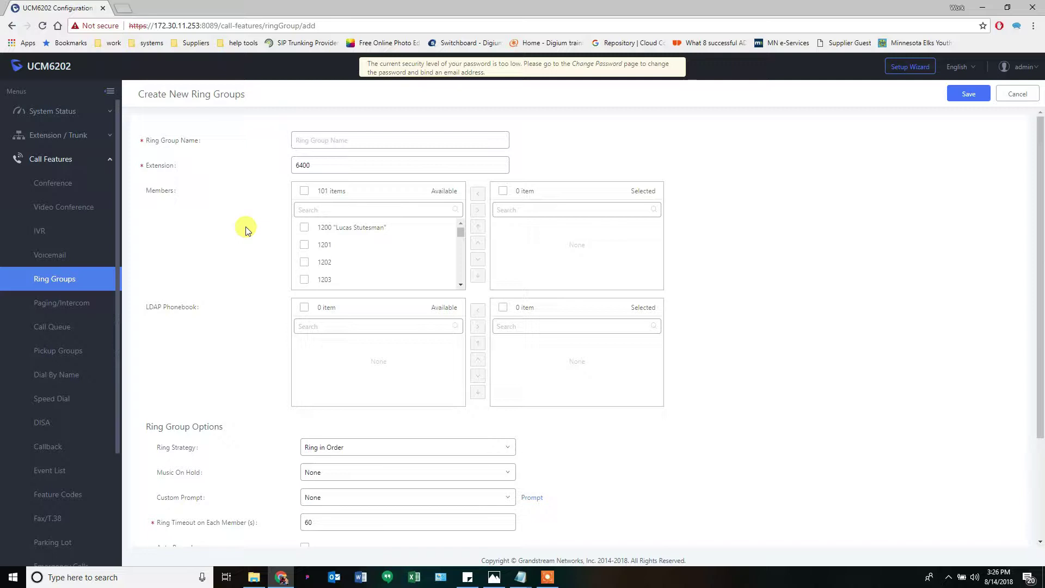
left_click(336, 141)
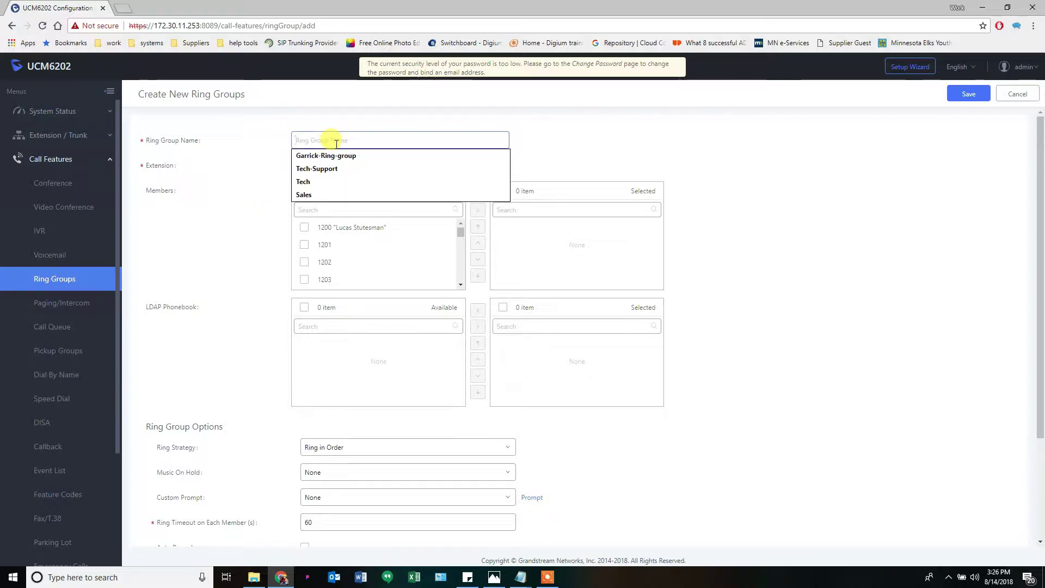
type("RG1")
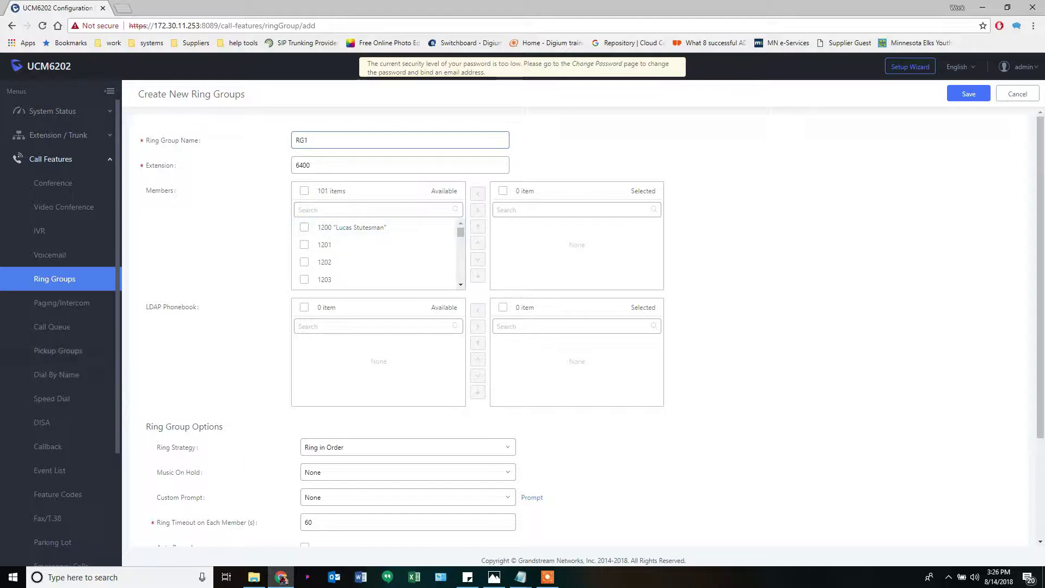
left_click(494, 577)
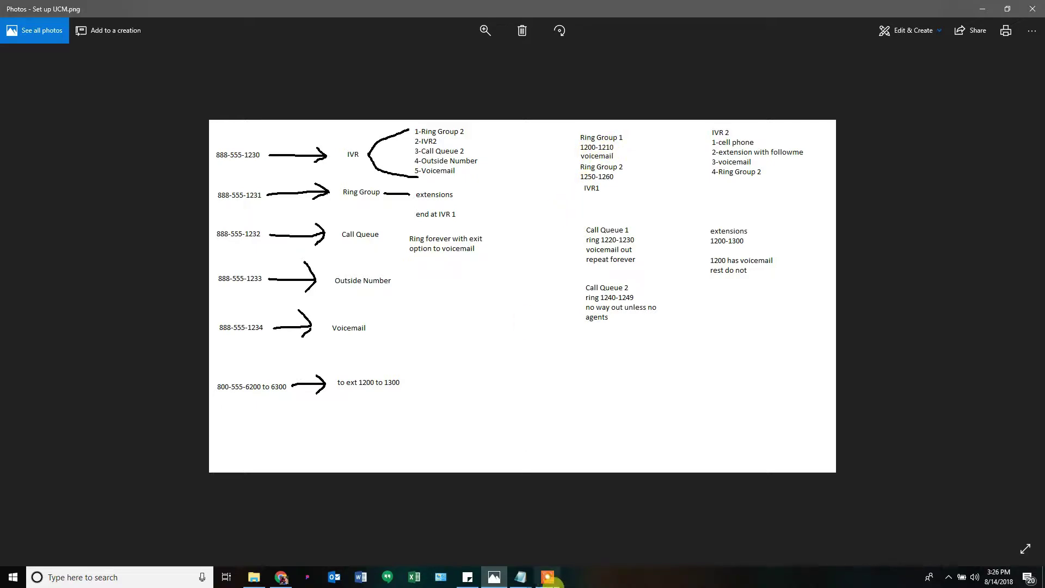
left_click(498, 578)
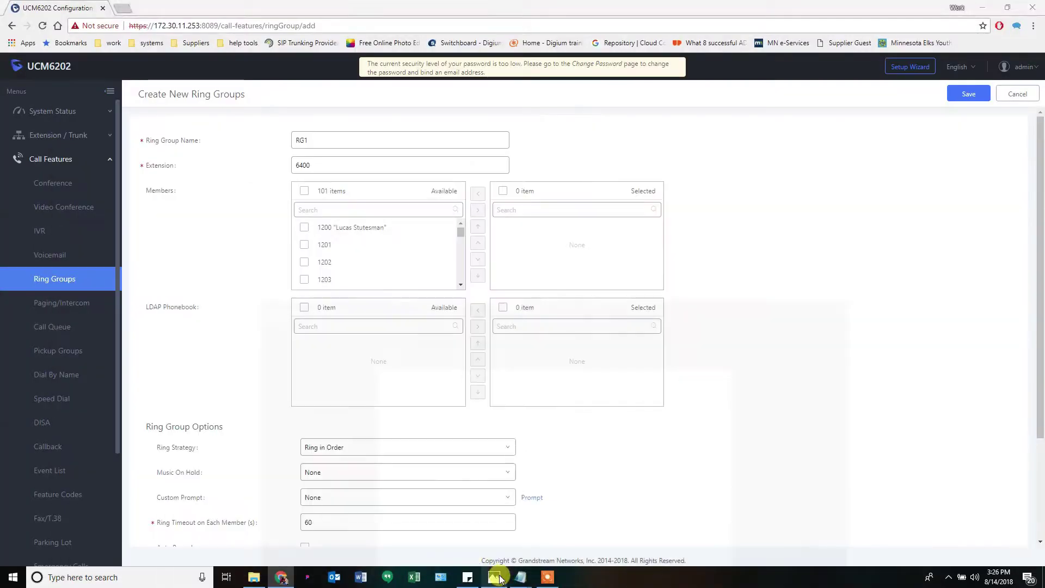
Tick extensions 1200–1210 in the Available list and move all eleven into Selected members
left_click(304, 228)
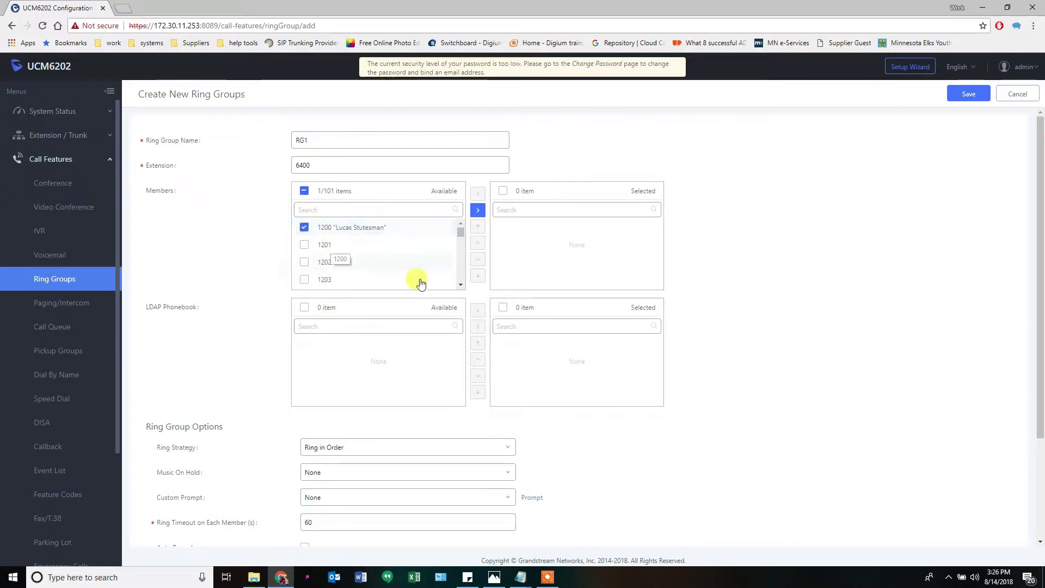
scroll(461, 282, "down", 3)
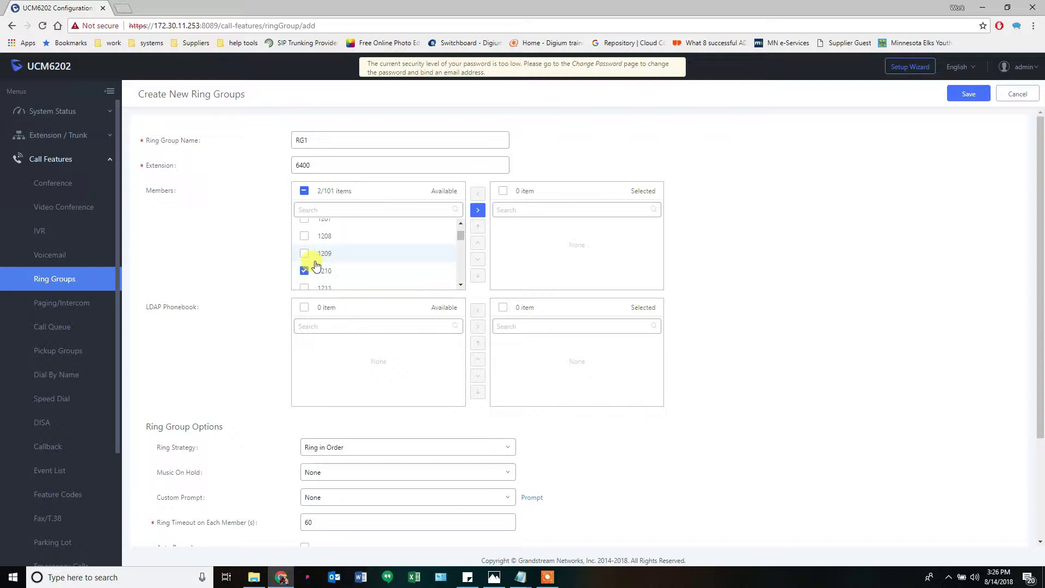
scroll(308, 267, "up", 3)
left_click(305, 245)
left_click(306, 262)
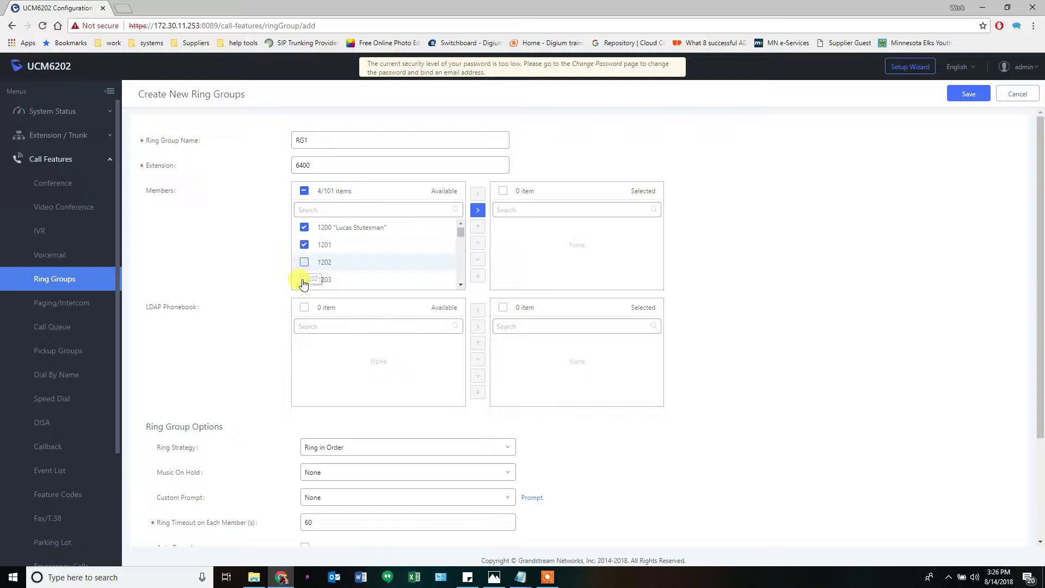
left_click(306, 279)
scroll(316, 274, "down", 1)
left_click(304, 242)
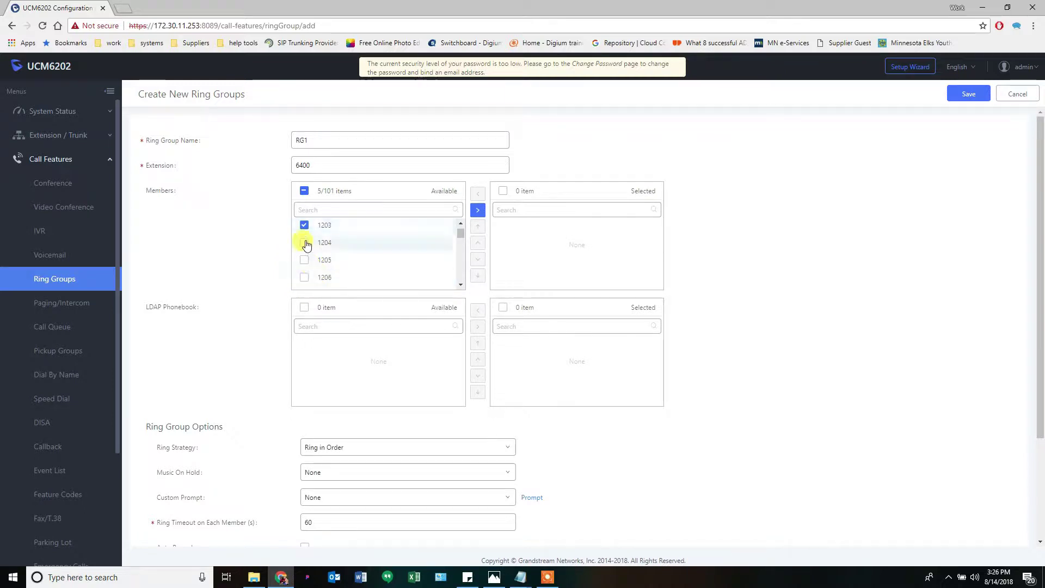
left_click(305, 278)
left_click(305, 280)
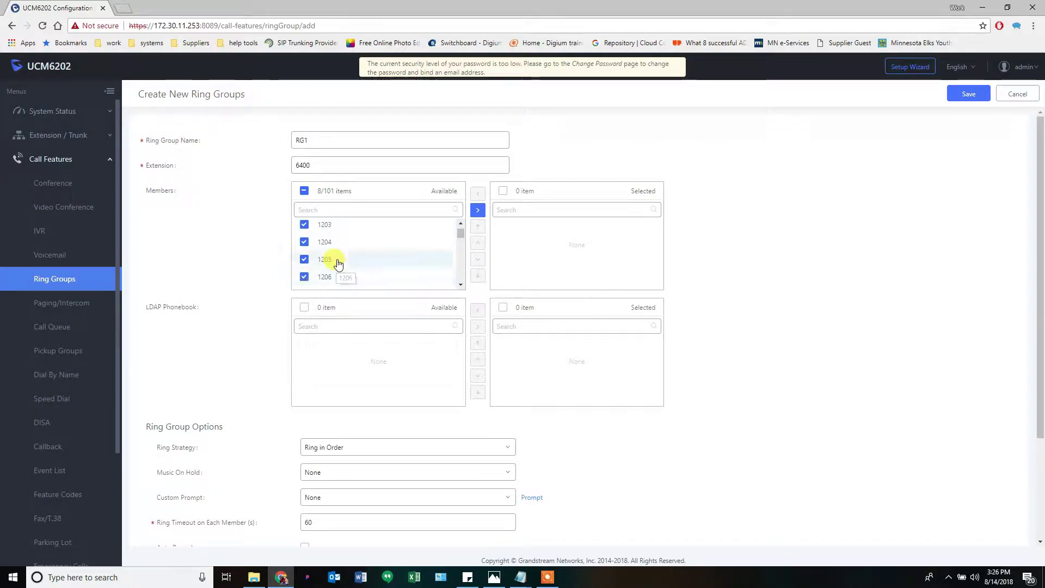
scroll(305, 247, "down", 1)
left_click(304, 243)
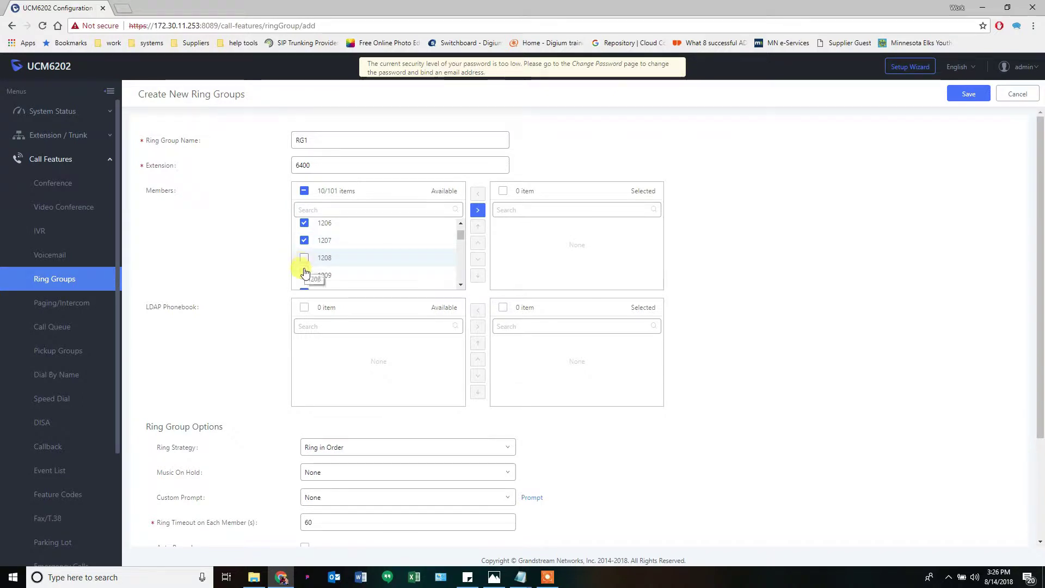
left_click(305, 259)
left_click(305, 276)
left_click(477, 210)
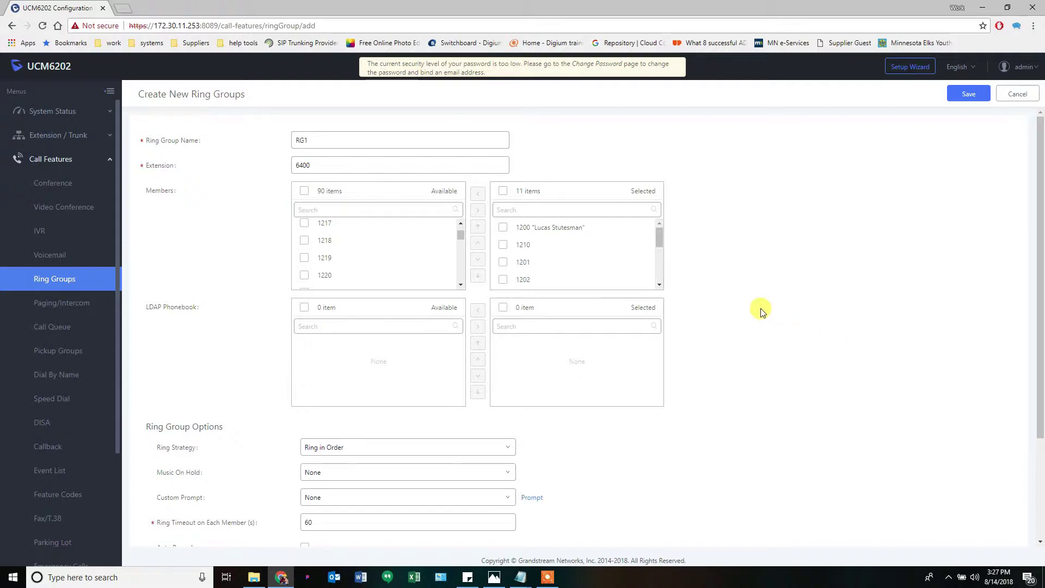
Change RG1's Ring Strategy to Ring Simultaneously
scroll(757, 309, "down", 3)
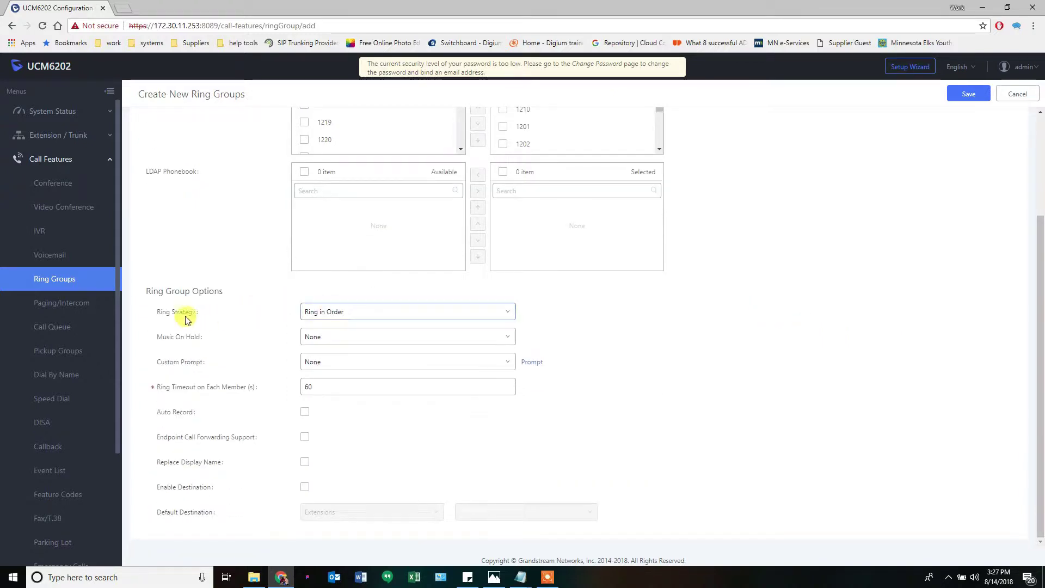
left_click(338, 319)
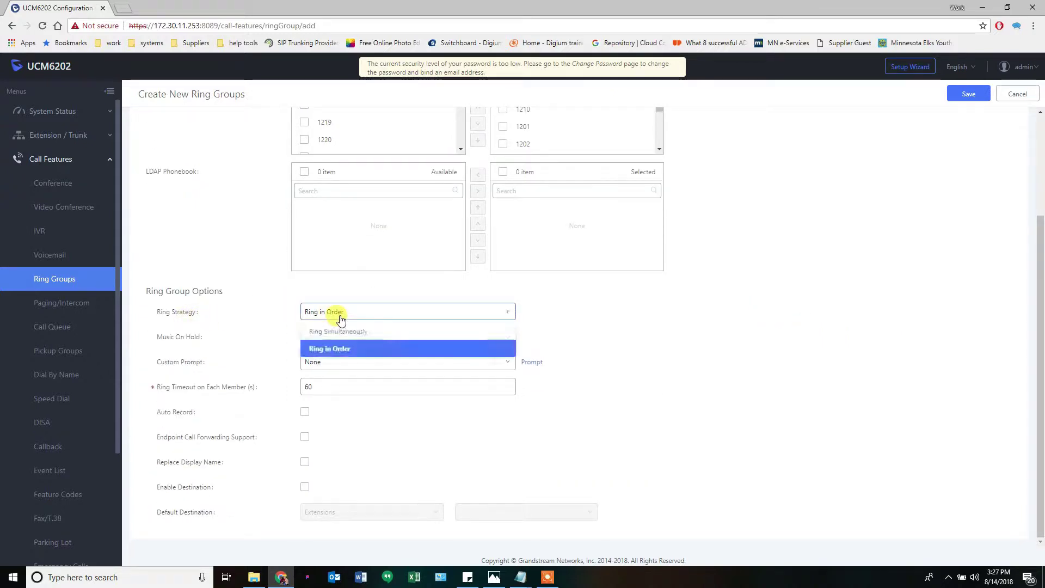
left_click(336, 333)
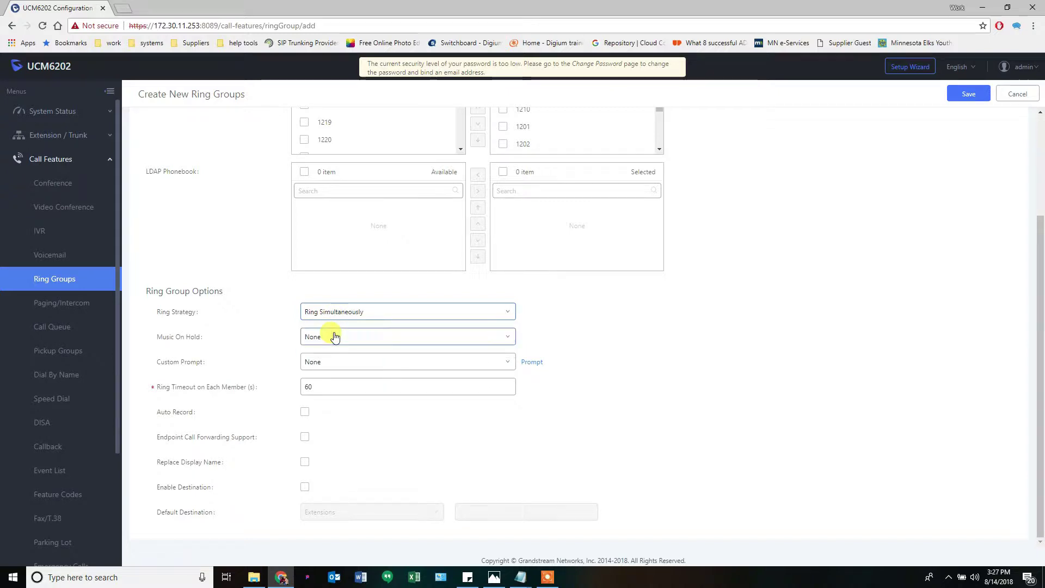
mouse_move(170, 342)
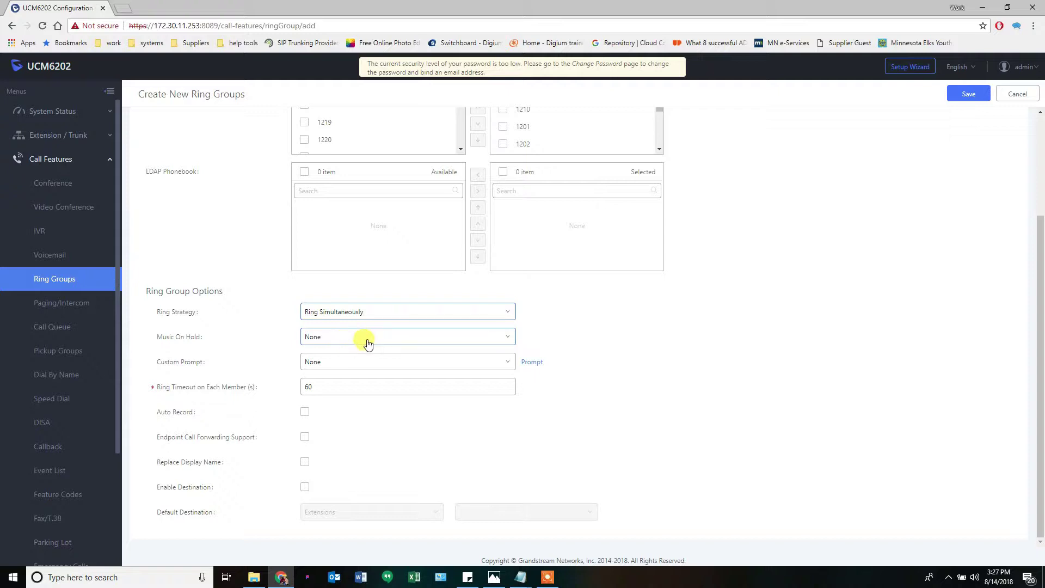
Choose Default Ringback Tone as RG1's Music On Hold
left_click(404, 339)
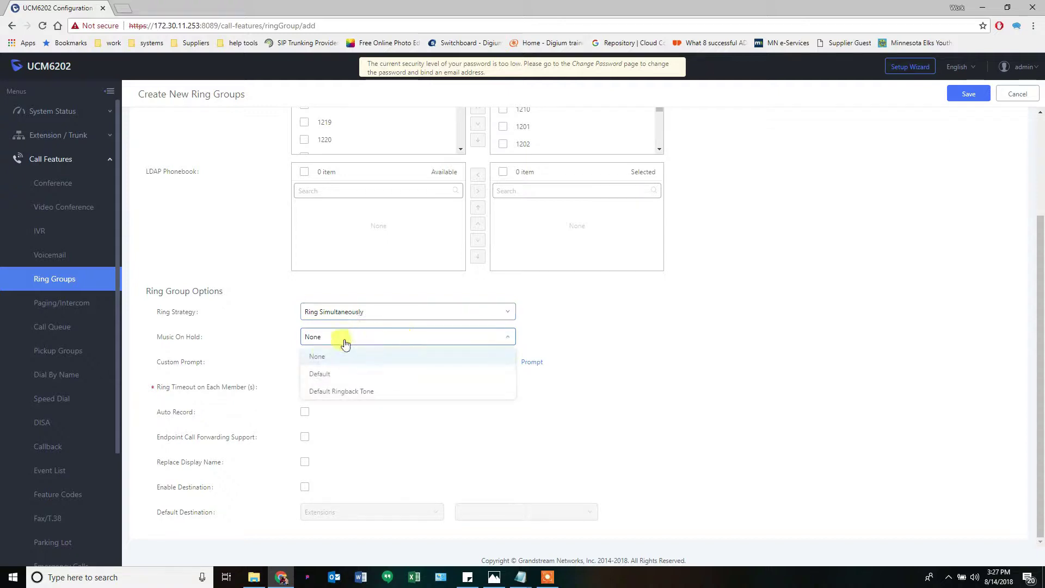
left_click(345, 396)
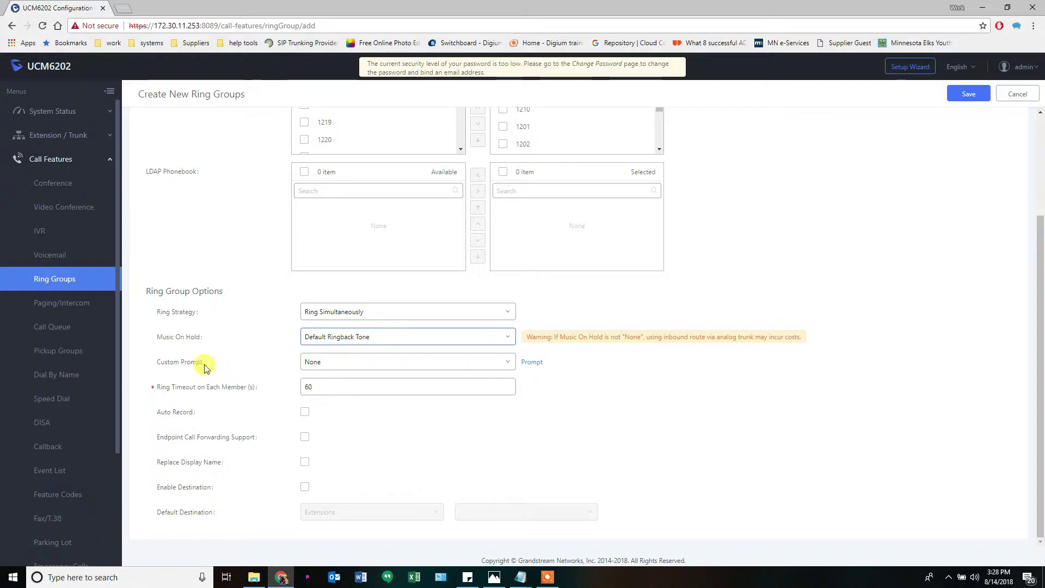
left_click(325, 362)
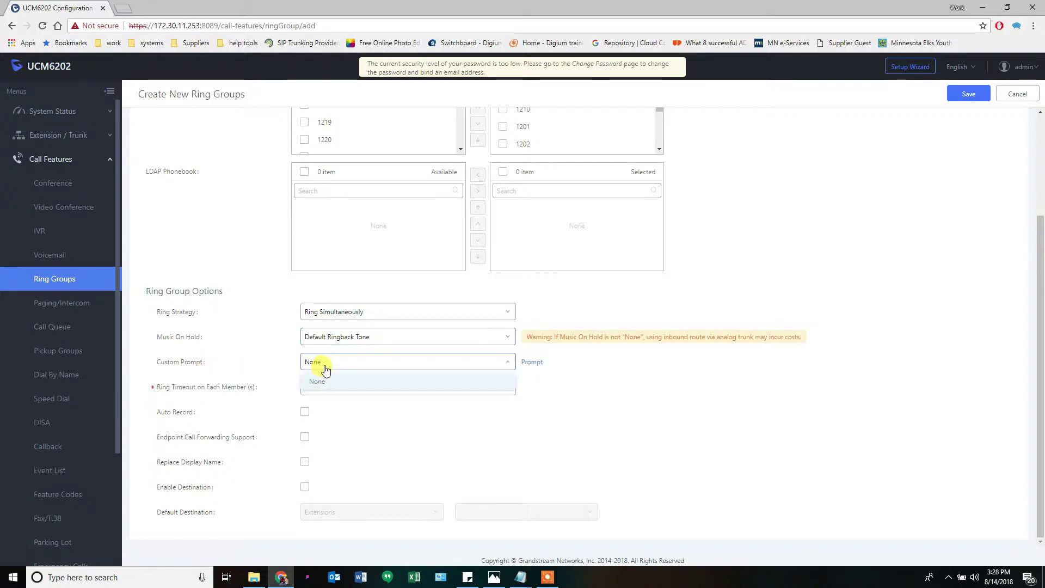
left_click(202, 361)
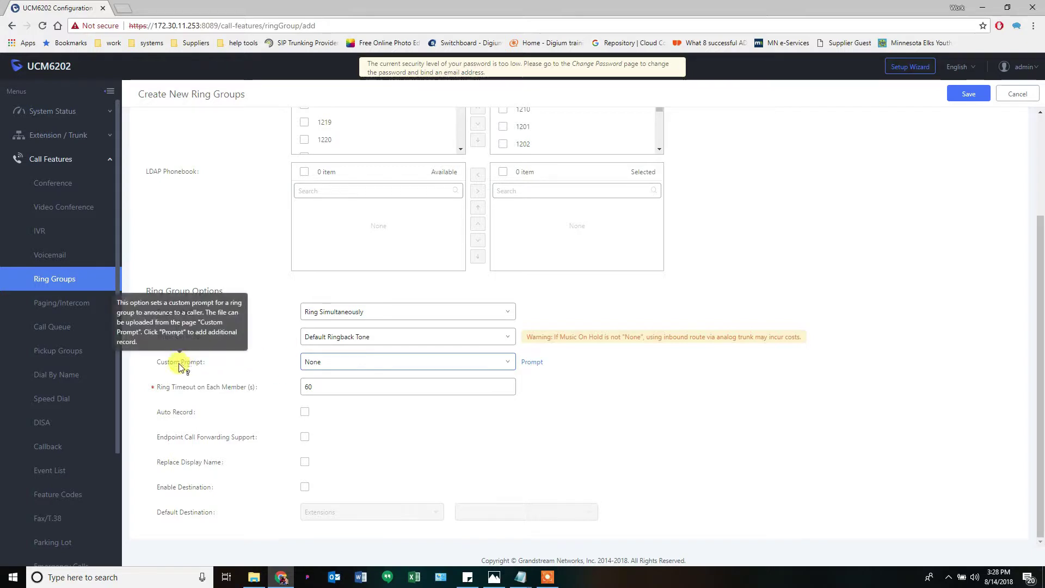
mouse_move(179, 392)
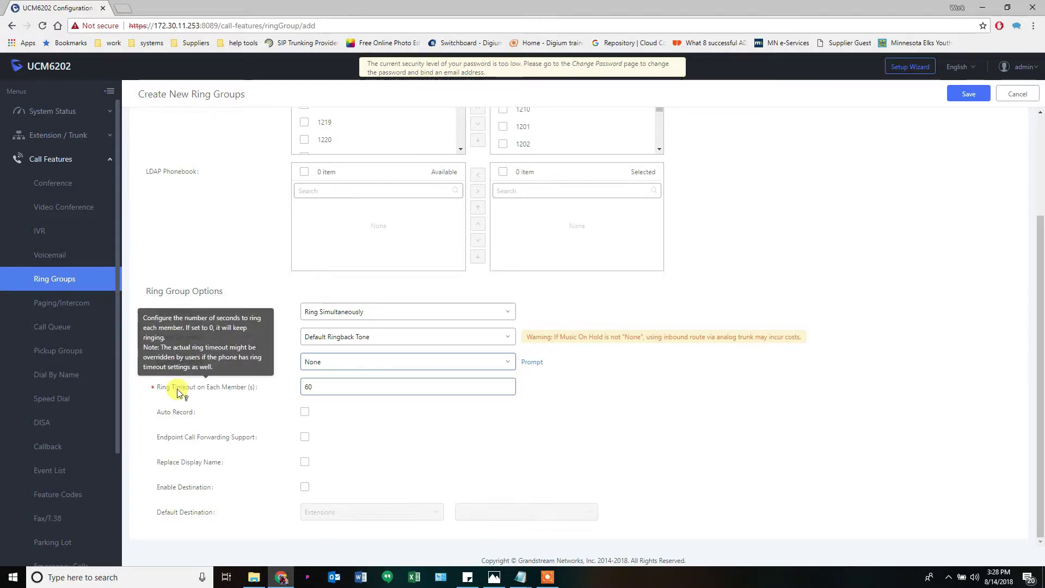
Change RG1's ring timeout on each member from 60 to 20 seconds
double_click(324, 382)
type("20")
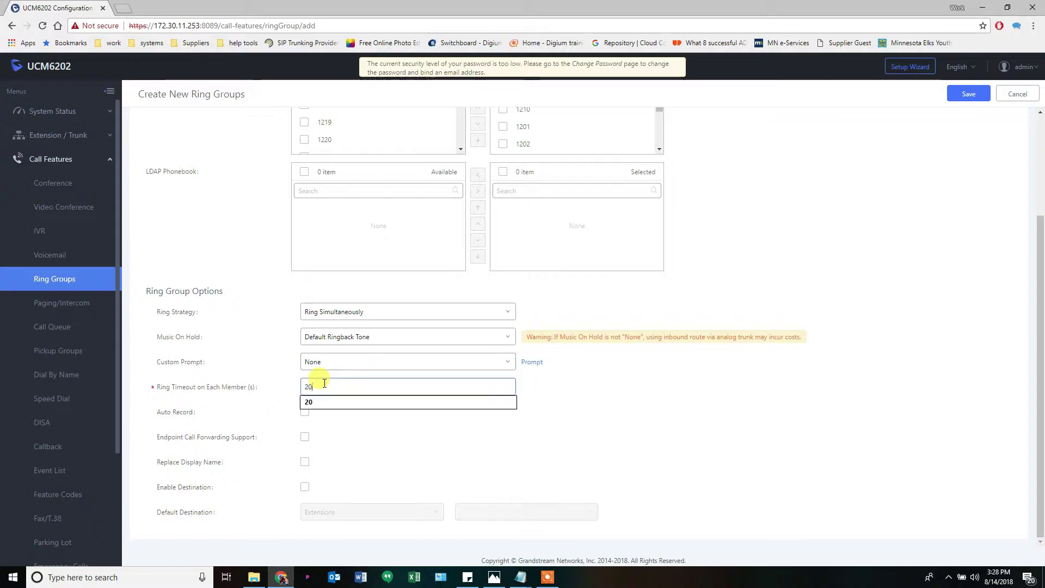
left_click(593, 442)
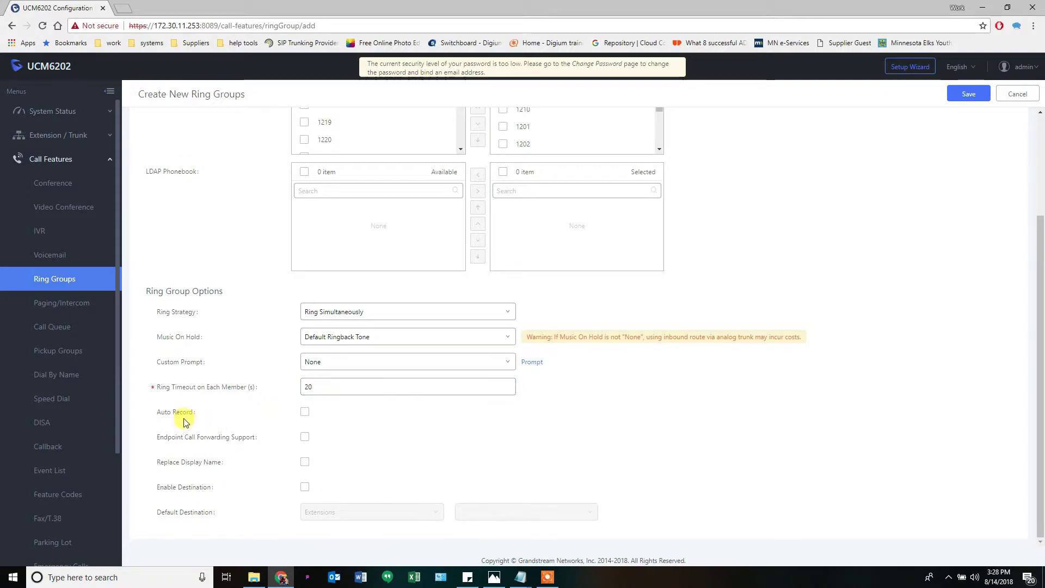
mouse_move(181, 418)
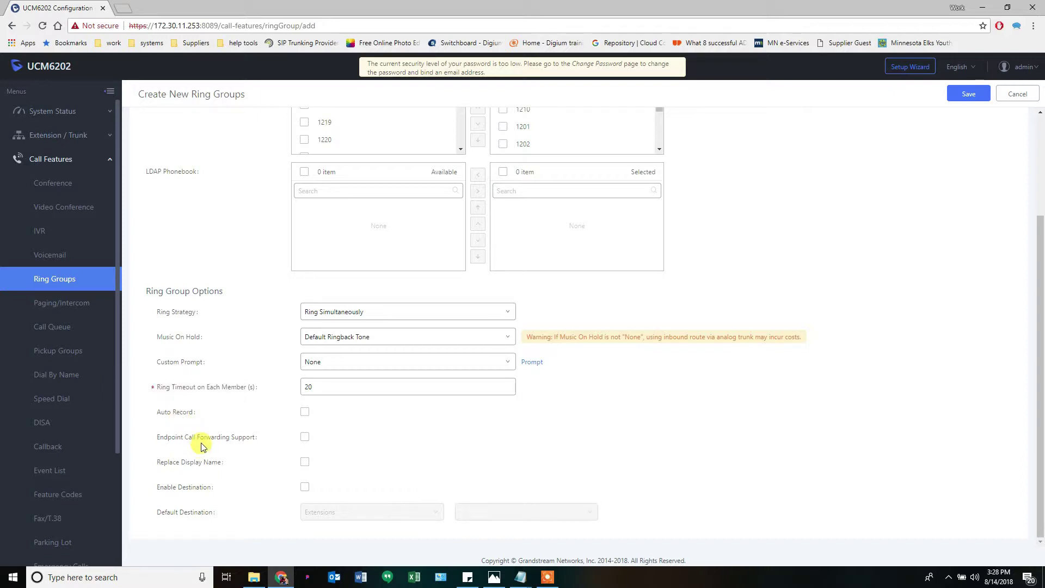
mouse_move(204, 445)
Review RG1's group name and the 20-second ring timeout
scroll(346, 471, "up", 3)
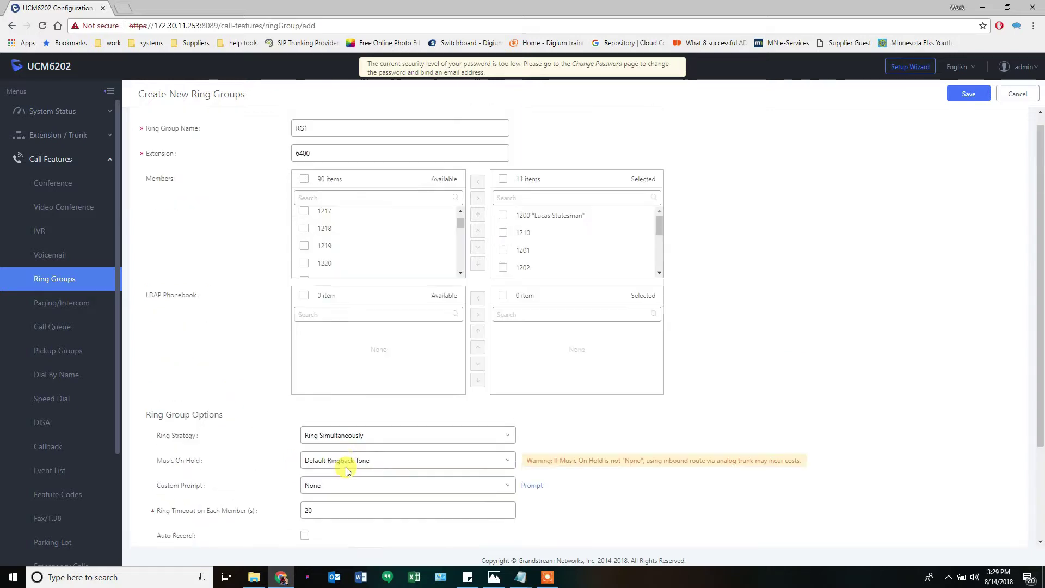
left_click(312, 139)
left_click_drag(312, 139, 285, 138)
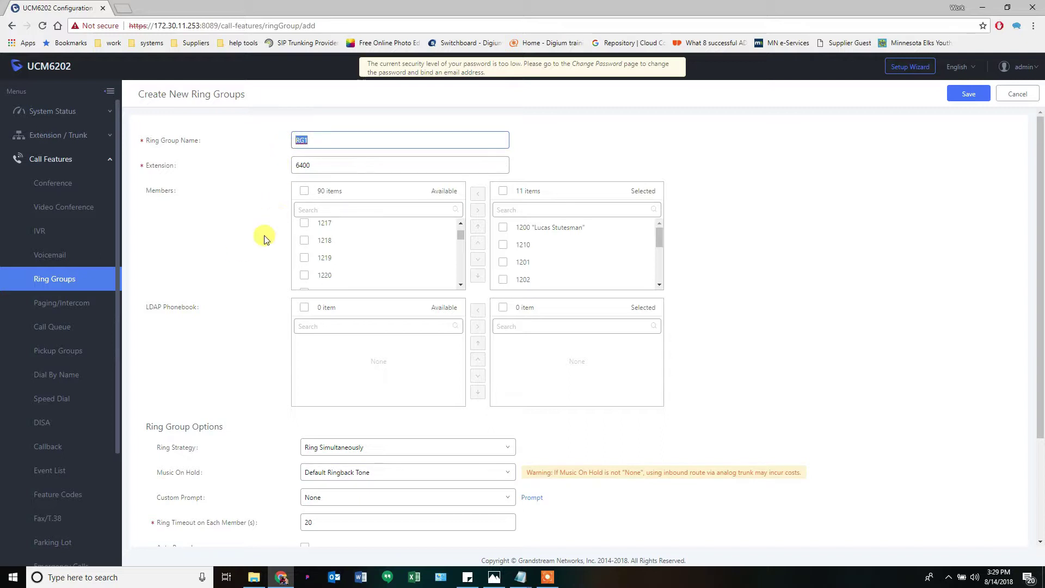
scroll(245, 271, "down", 2)
scroll(245, 271, "down", 1)
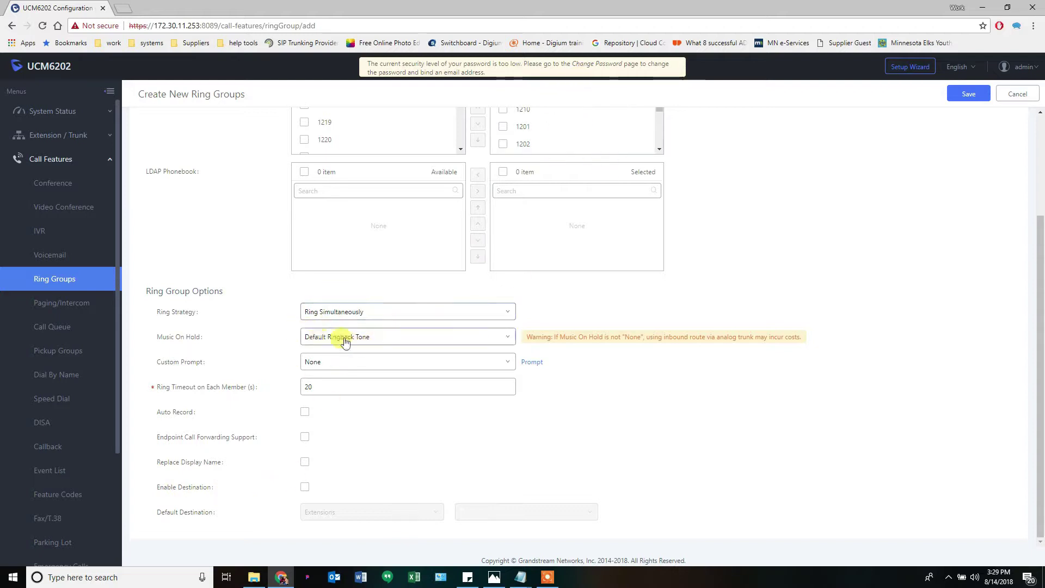
left_click(303, 387)
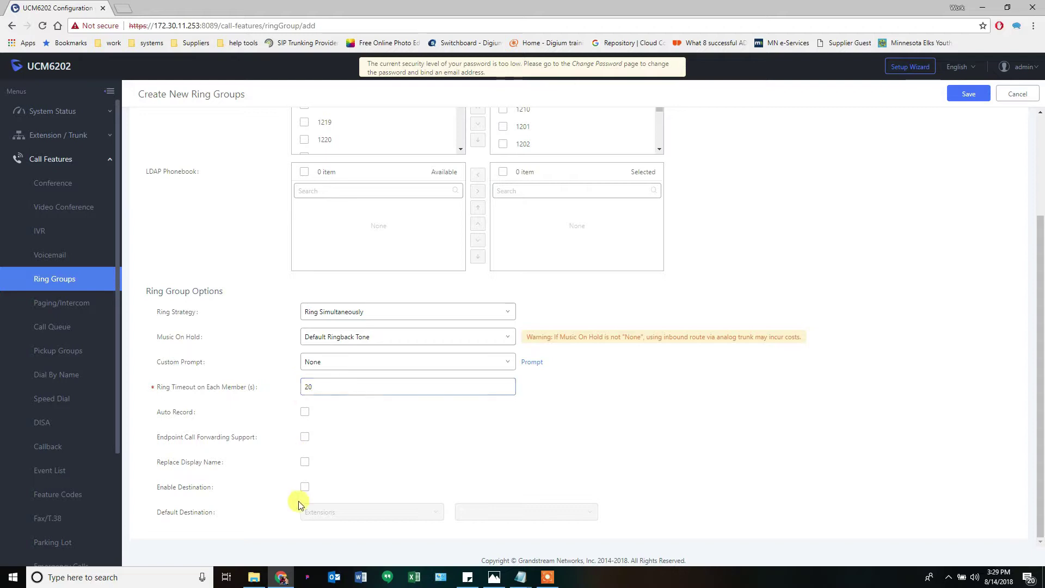
Enable a default destination sending unanswered calls to voicemail box 1200
left_click(305, 488)
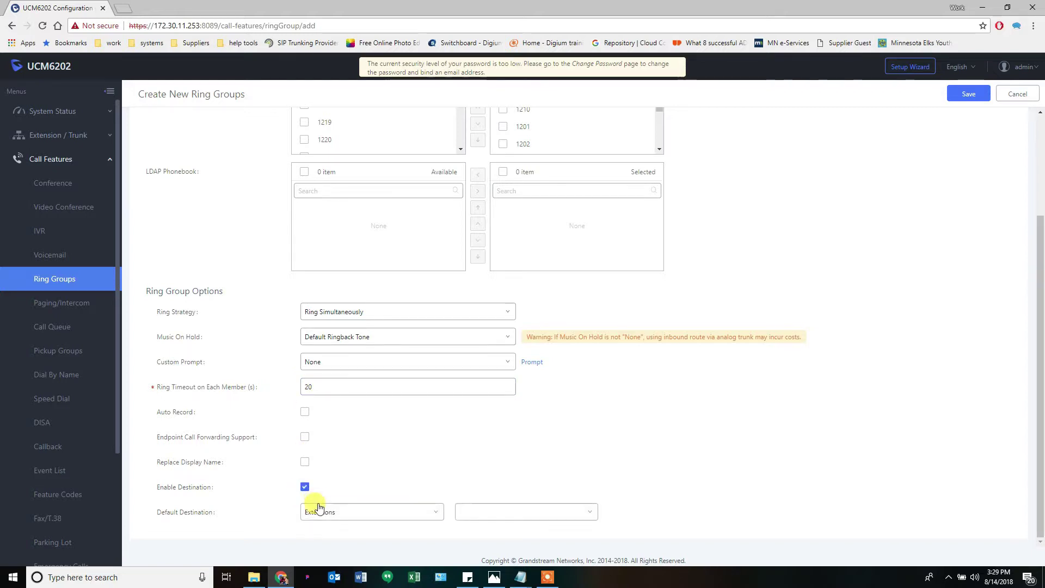
left_click(321, 511)
left_click(334, 412)
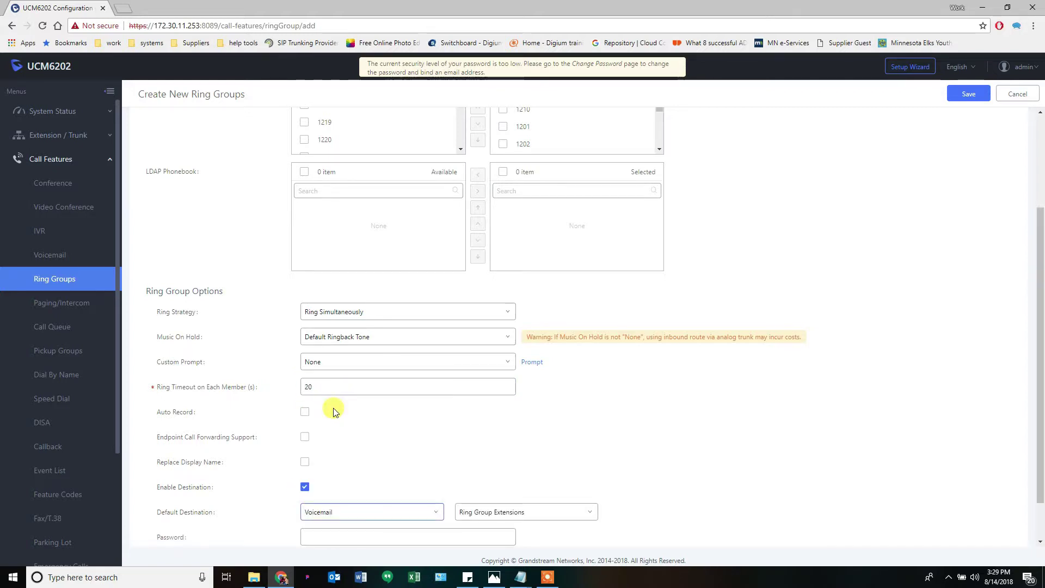
left_click(538, 515)
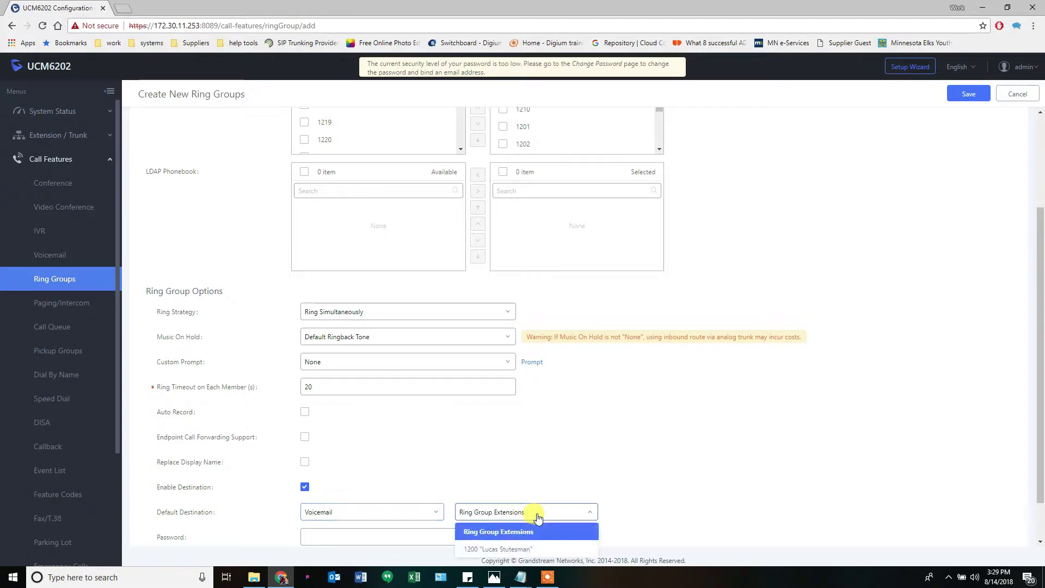
left_click(492, 549)
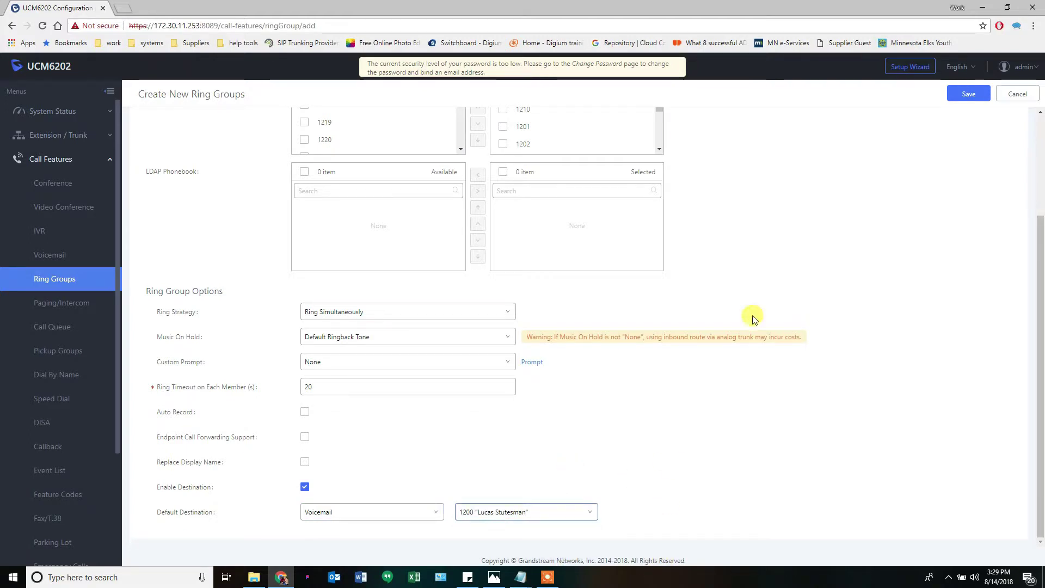
Save RG1, then start a second ring group and consult the setup diagram
left_click(968, 96)
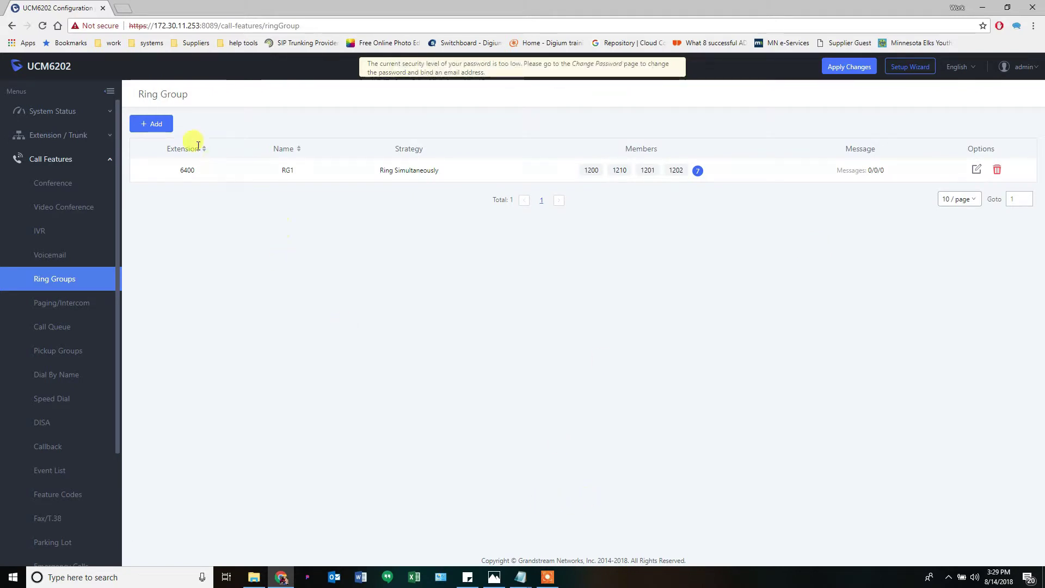
left_click(156, 124)
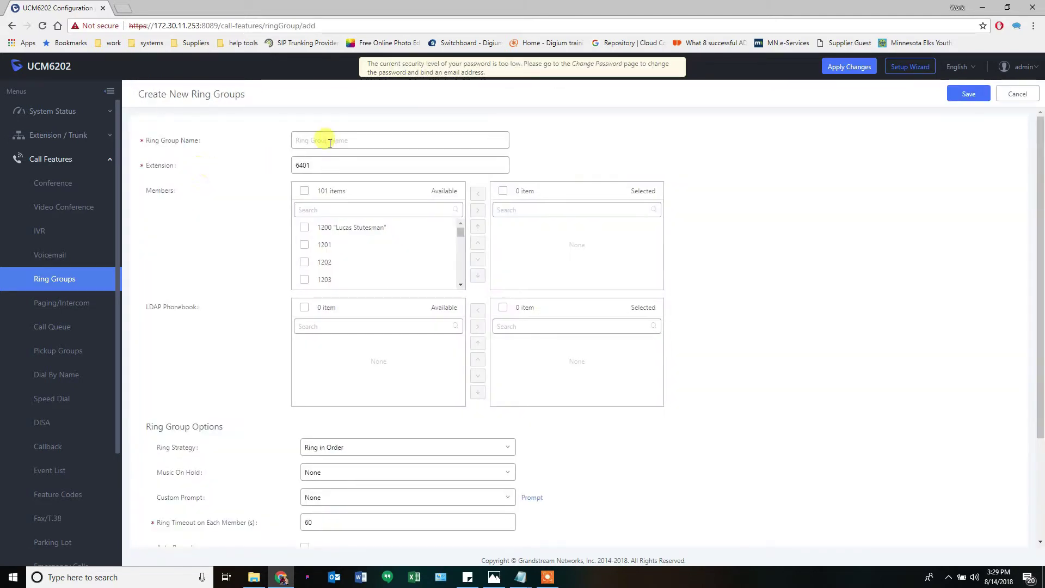
left_click(325, 140)
left_click(495, 577)
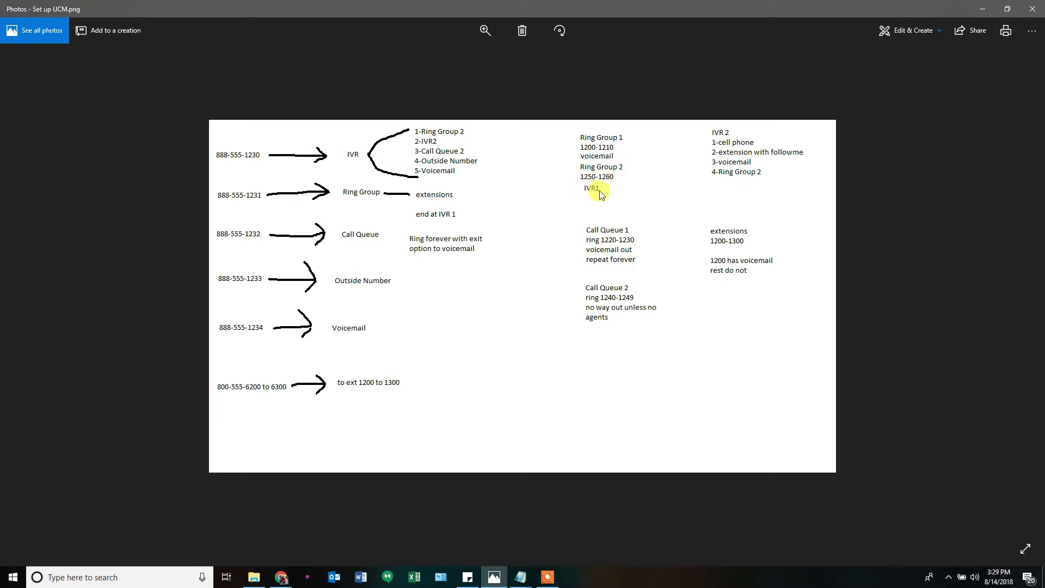
Name the new ring group RG2, checking the setup diagram
left_click(503, 577)
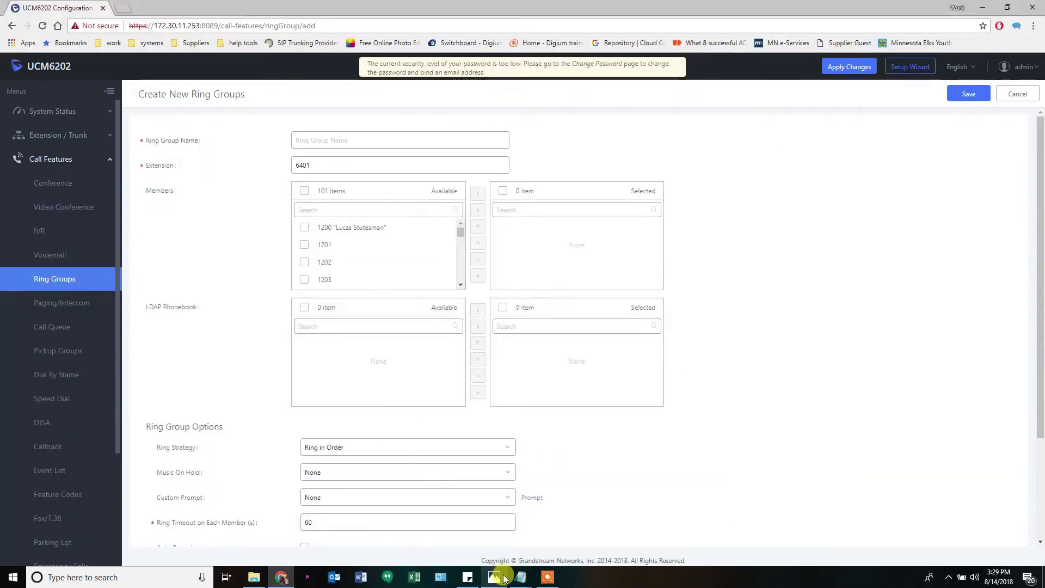
left_click(383, 141)
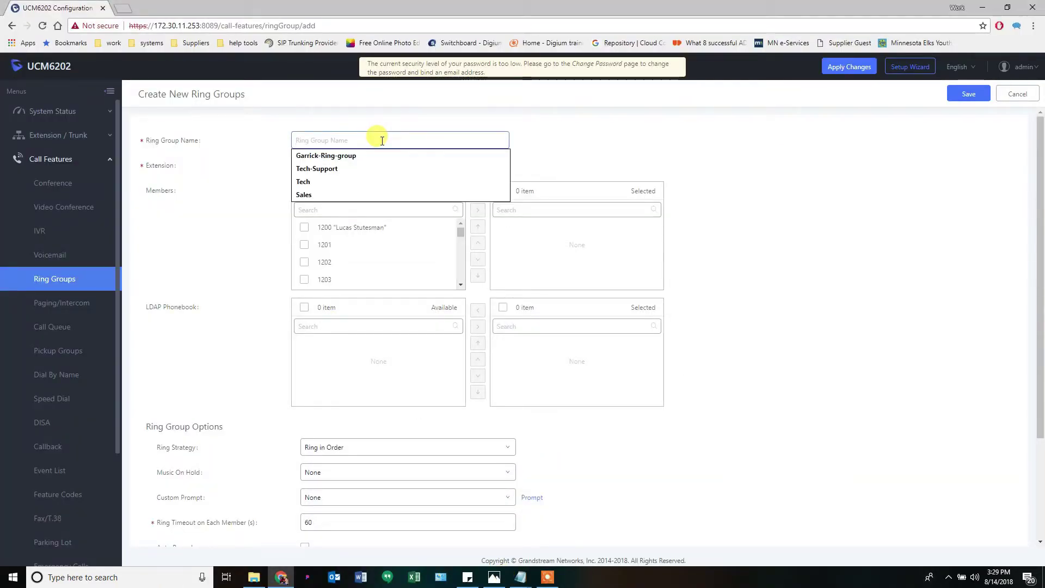
type("RG2")
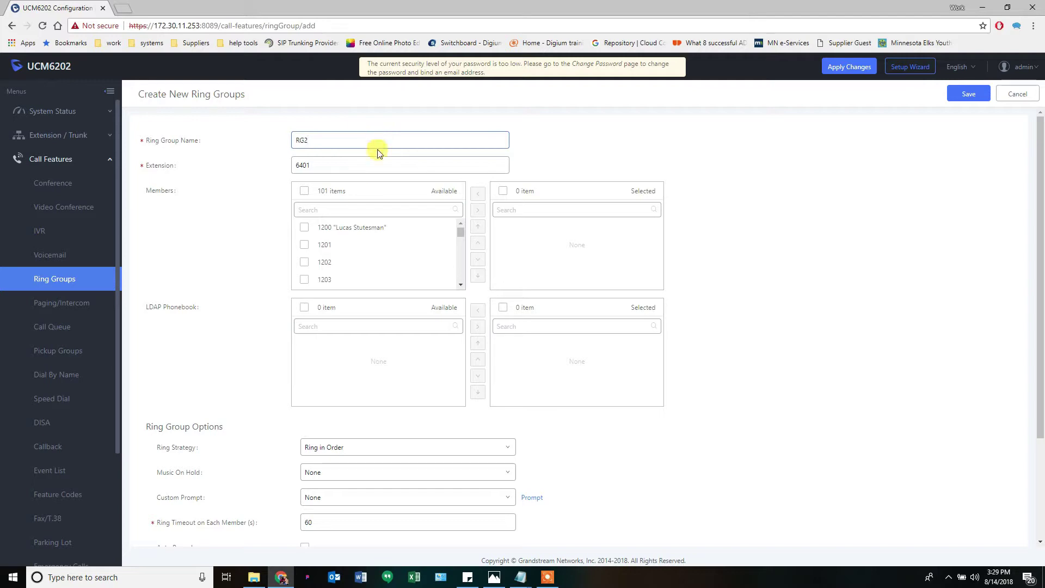
left_click(492, 577)
left_click(493, 577)
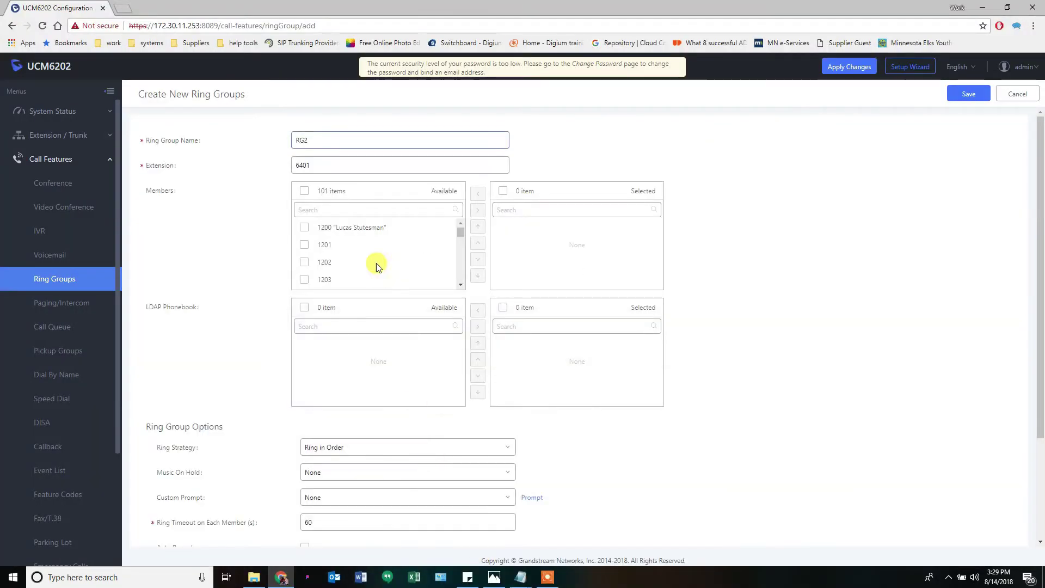
Search the available members for 125 and tick extensions 1250 through 1253
left_click(377, 208)
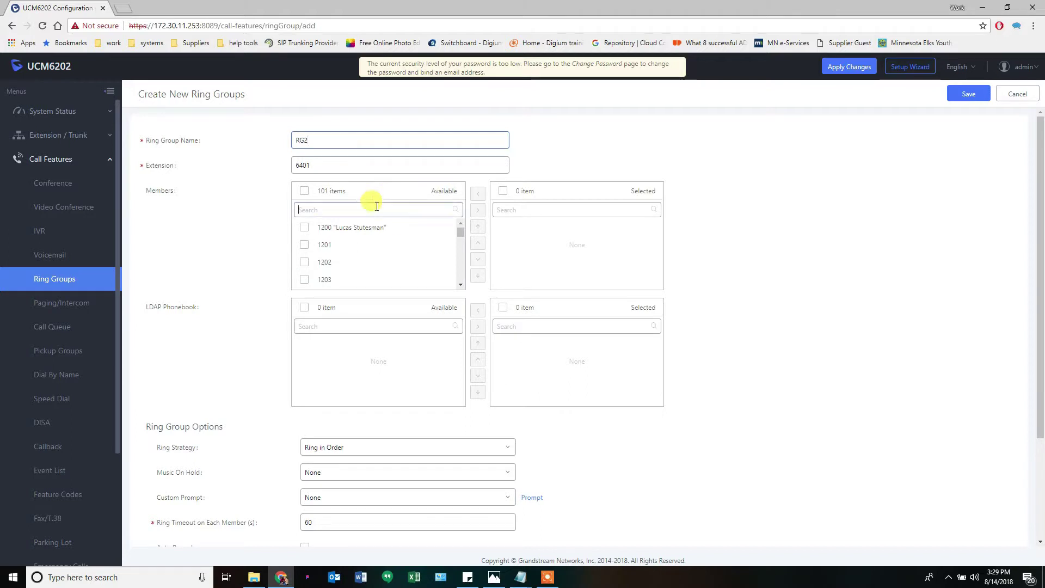
type("12")
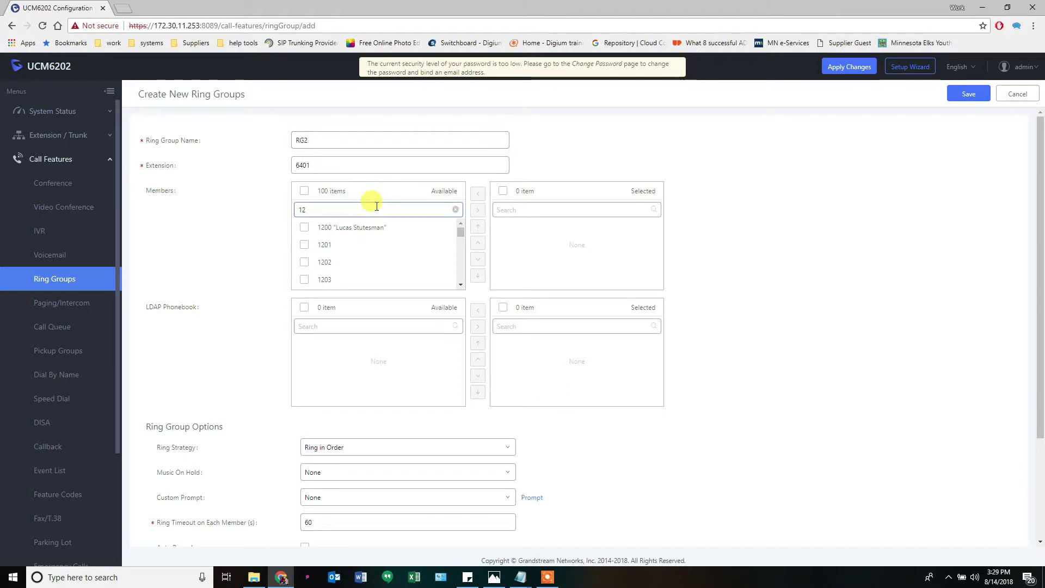
type("50")
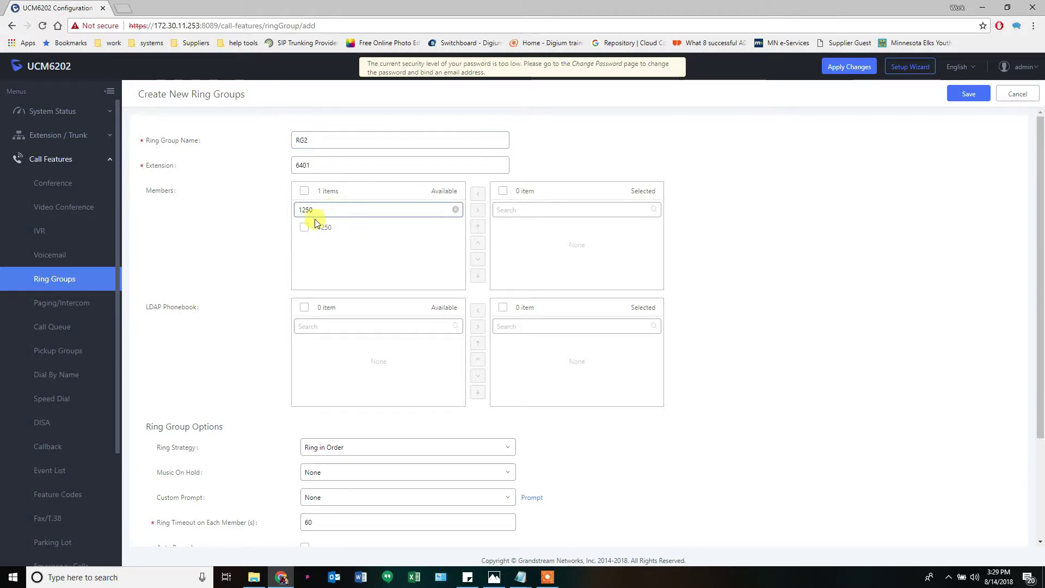
left_click(302, 232)
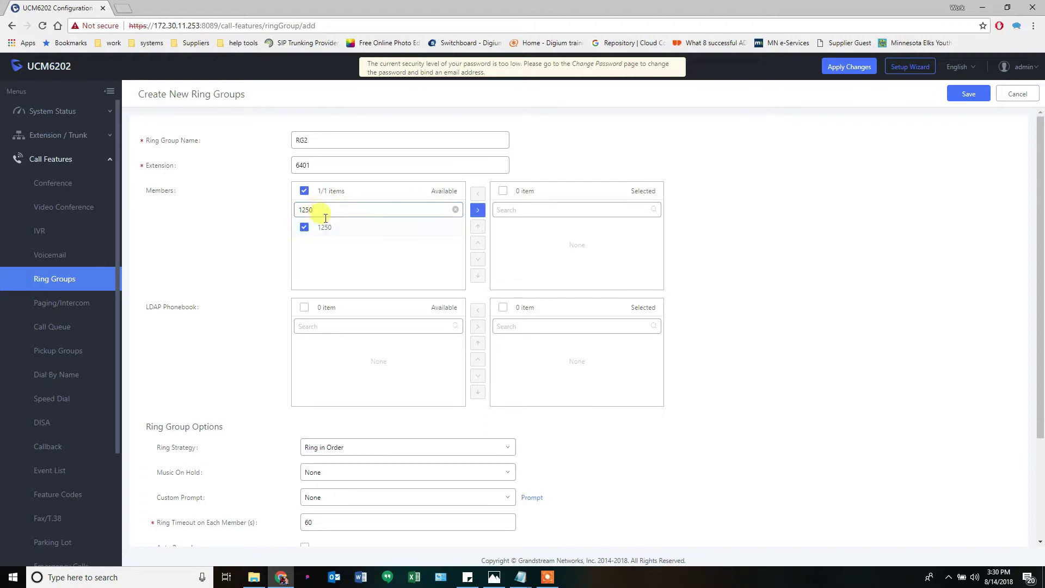
key("BackSpace")
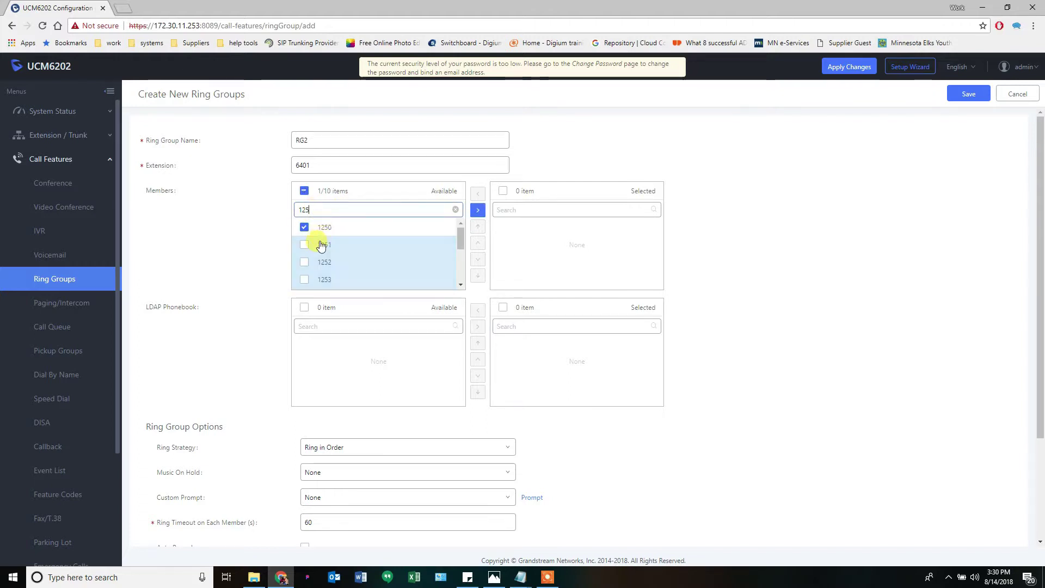
left_click(303, 244)
left_click(304, 262)
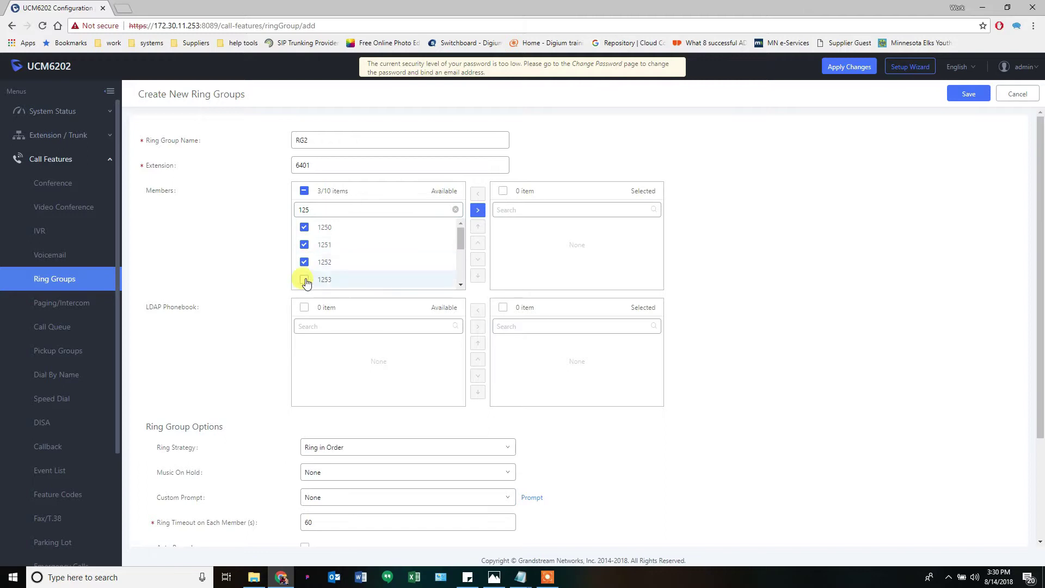
left_click(304, 279)
Tick extensions 1254 through 1259 and add all ten checked extensions as members
scroll(310, 256, "down", 1)
left_click(304, 246)
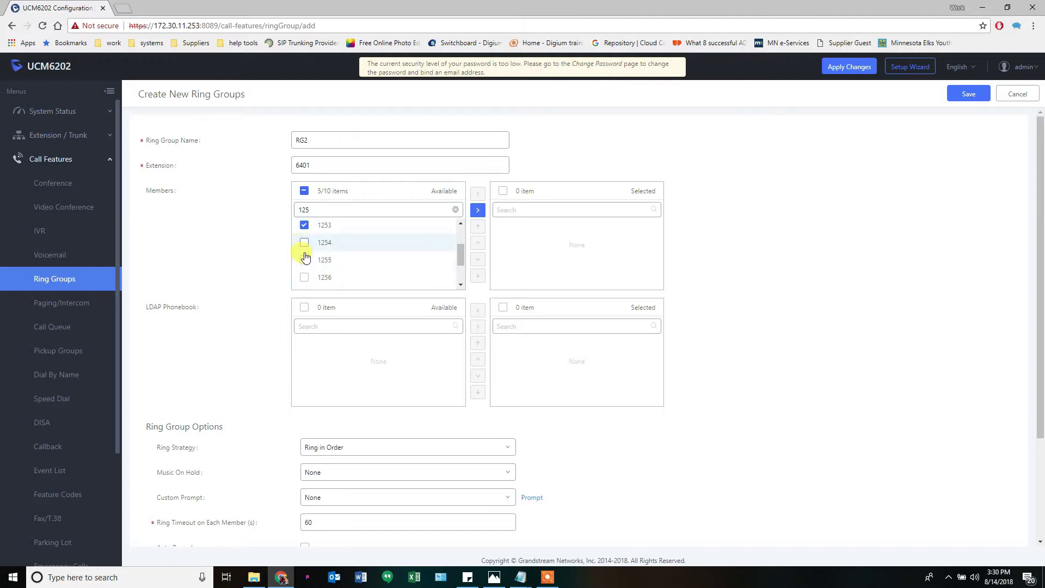
left_click(305, 261)
left_click(304, 277)
scroll(305, 261, "down", 1)
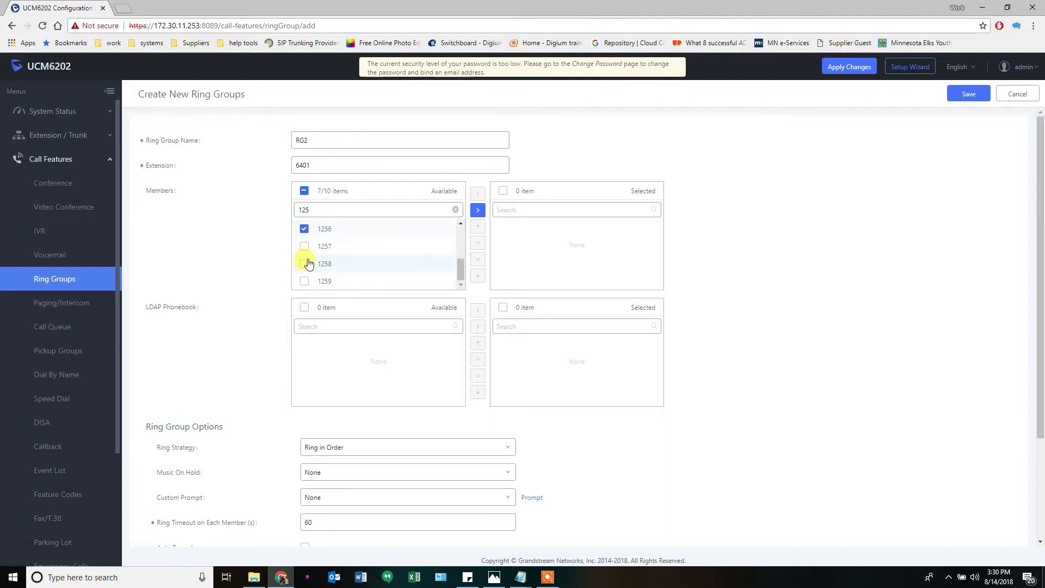
left_click(304, 246)
left_click(304, 264)
left_click(305, 281)
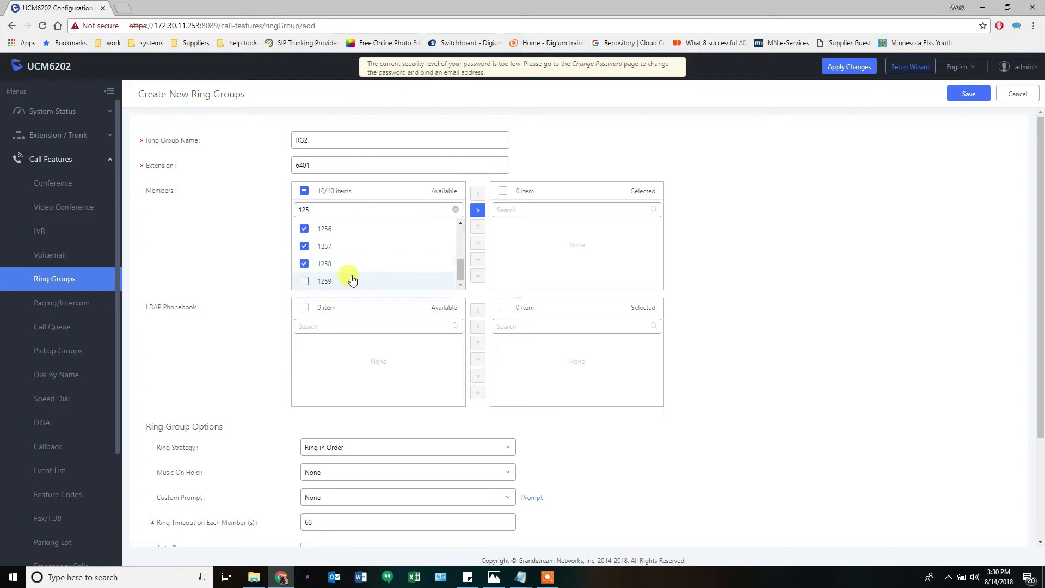
left_click(477, 211)
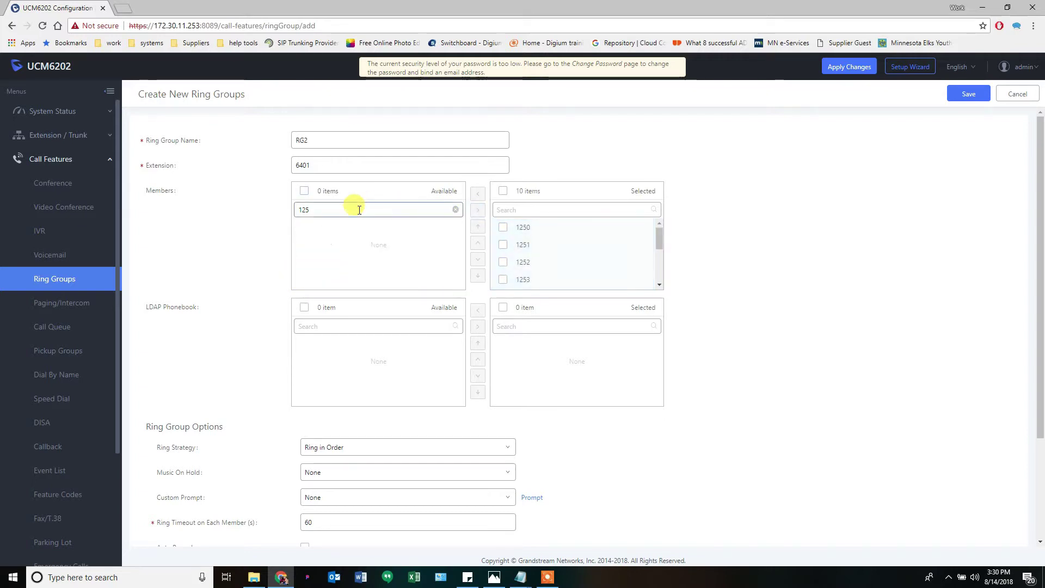
Search for 1260 and add it as the eleventh member
key("BackSpace")
type("60")
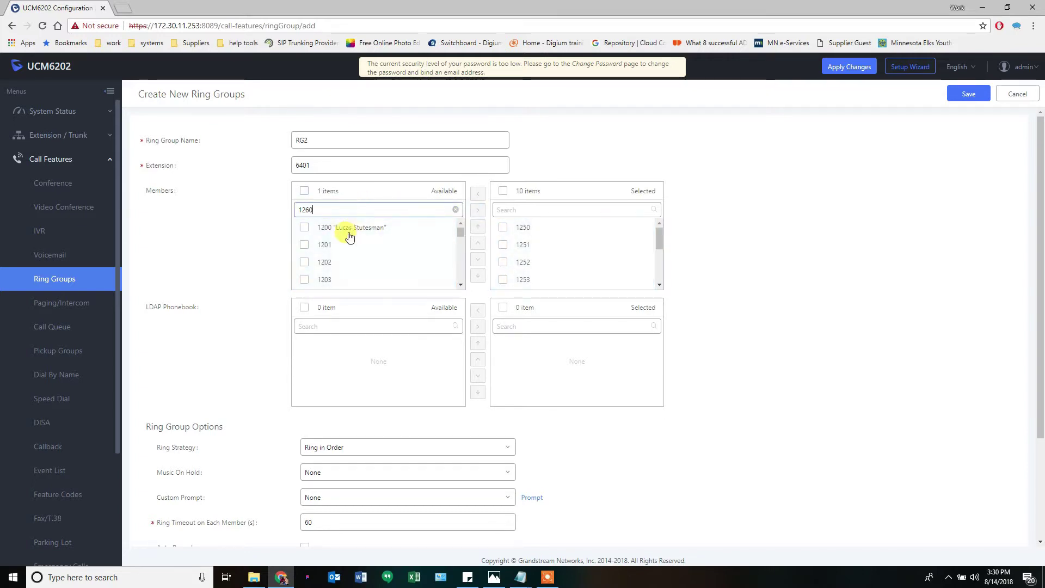
left_click(303, 229)
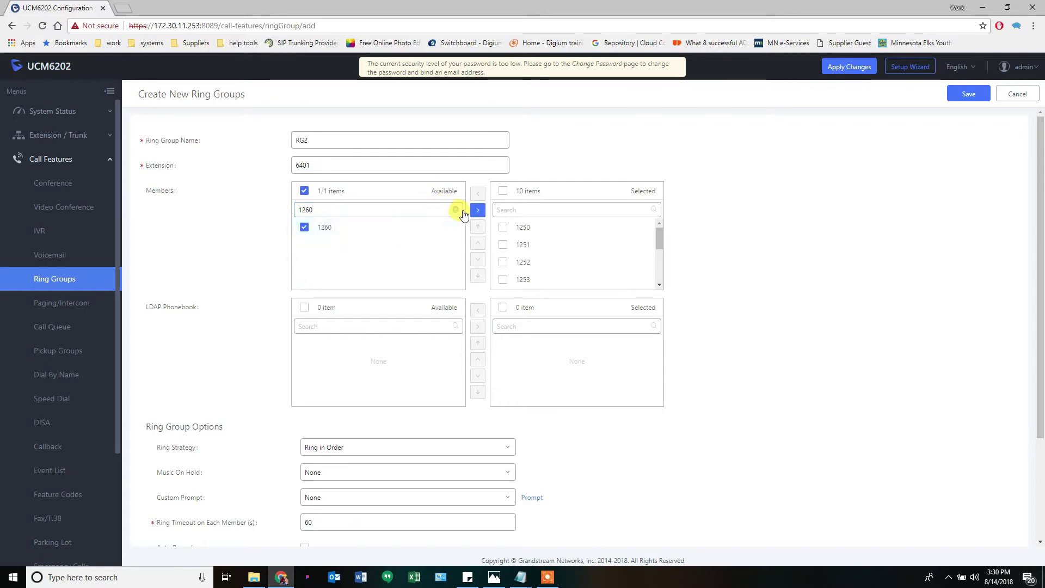
left_click(475, 213)
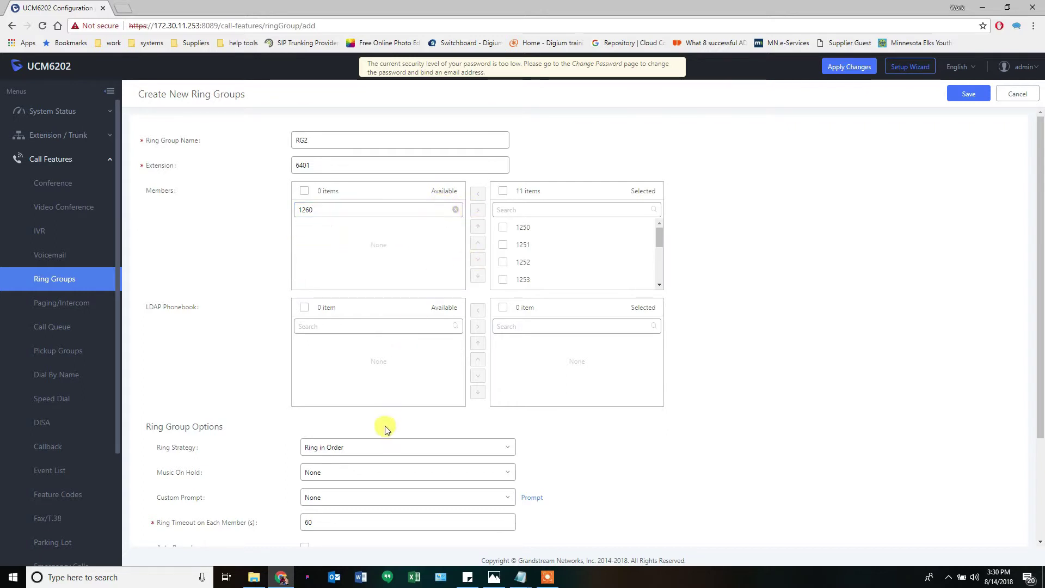
Set RG2 to Ring Simultaneously with Default Ringback Tone as hold music
left_click(383, 445)
left_click(368, 468)
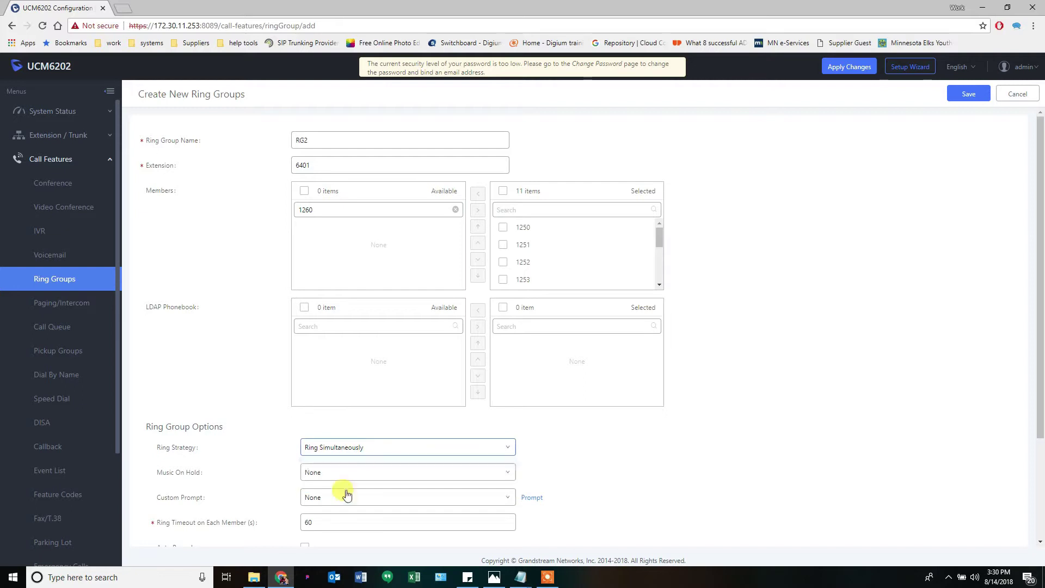
left_click(343, 473)
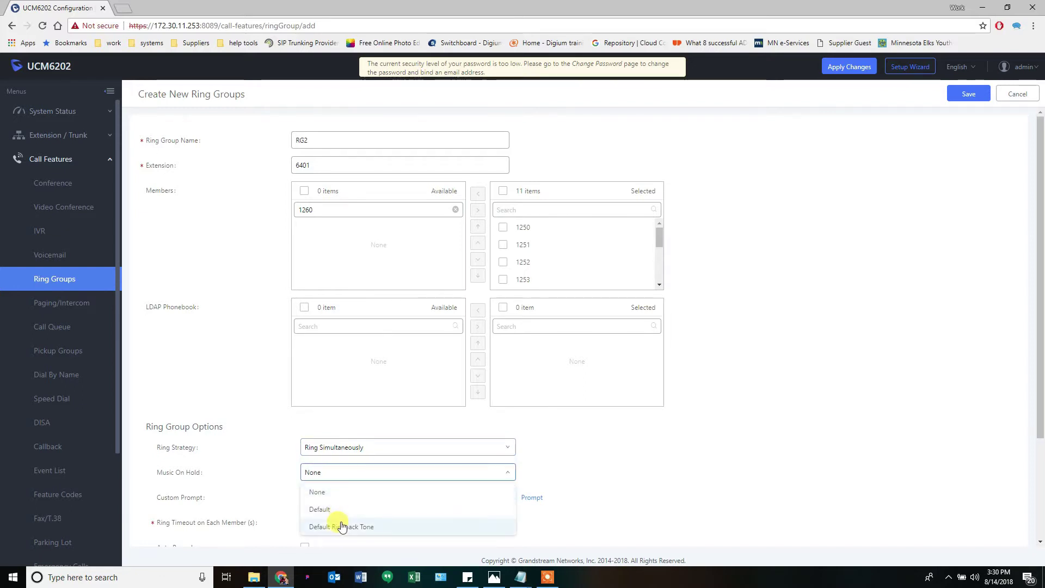
left_click(342, 526)
Change RG2's ring timeout on each member to 20 seconds
scroll(394, 511, "down", 1)
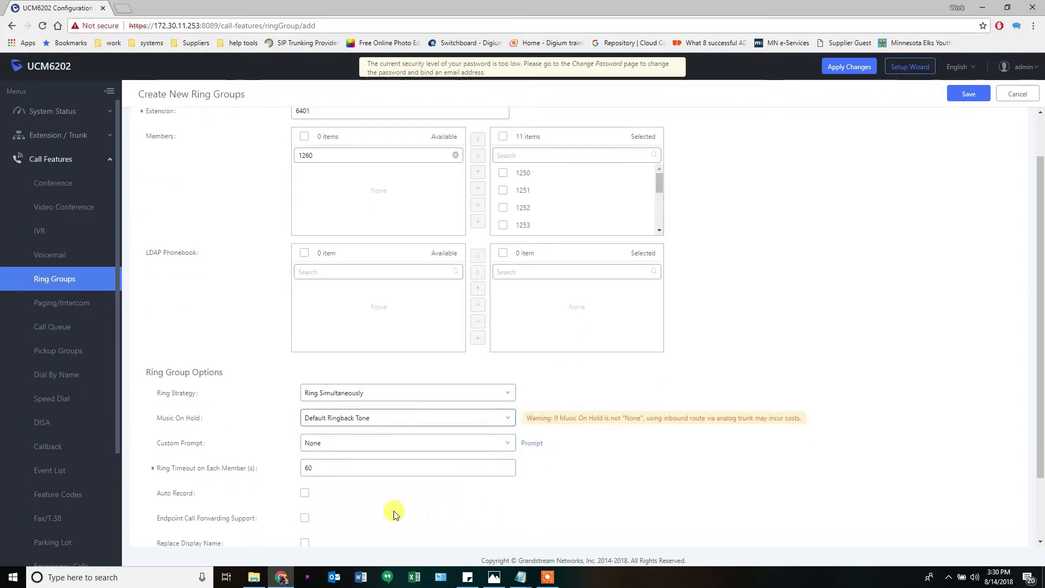
double_click(350, 467)
type("20")
scroll(435, 468, "down", 1)
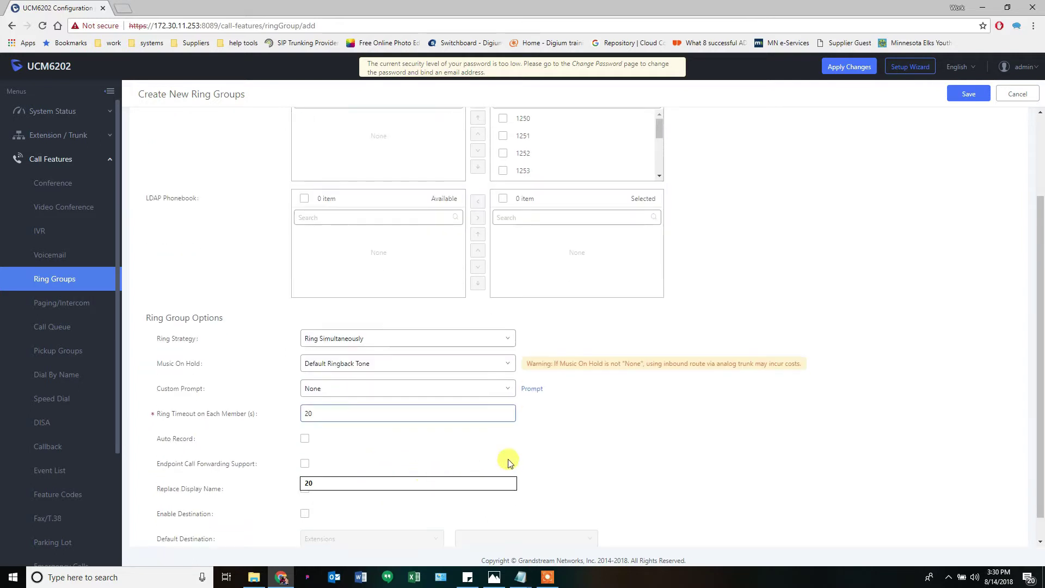
left_click(566, 448)
scroll(619, 448, "down", 1)
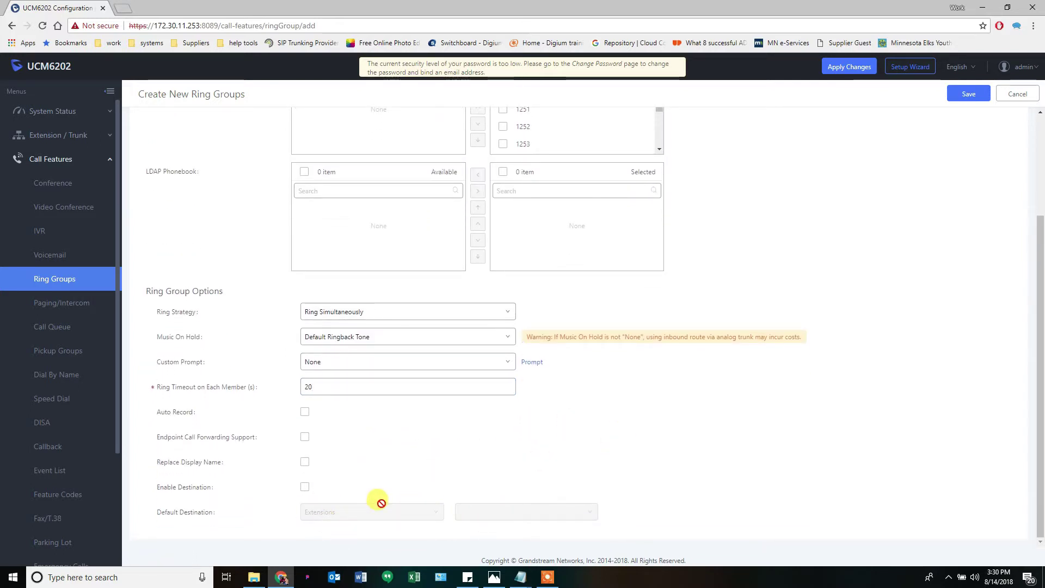
Save RG2 and apply the pending changes to the UCM
left_click(967, 95)
left_click(841, 68)
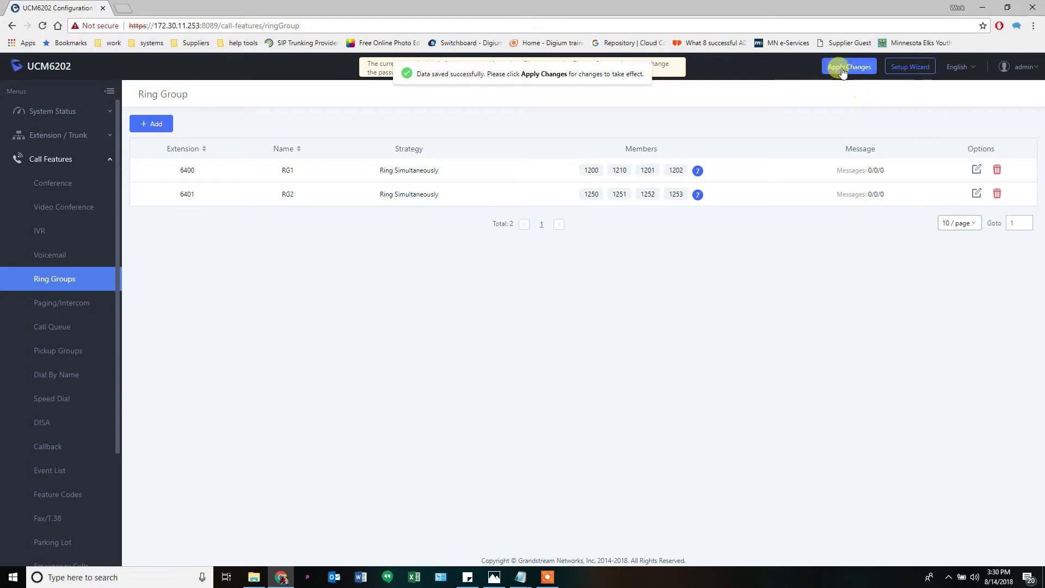